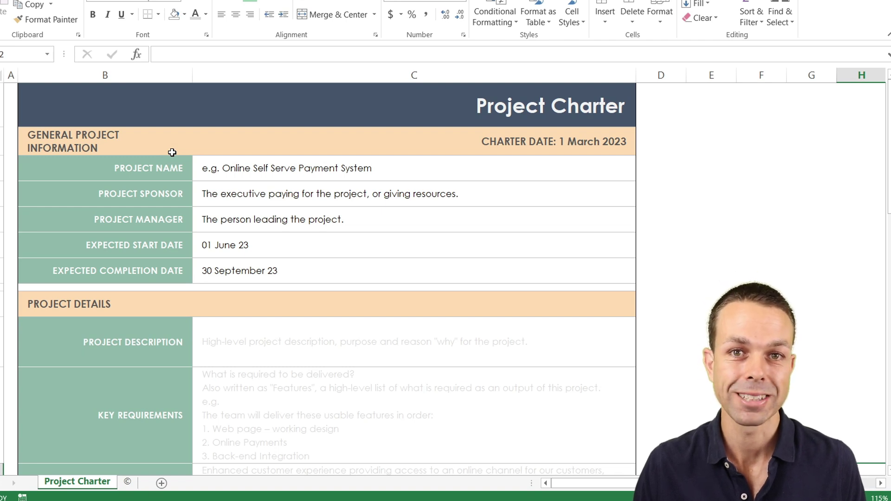
Step: Leave the completed charter example and switch to a blank worksheet
{"action": "left_click", "coordinate": [811, 413]}
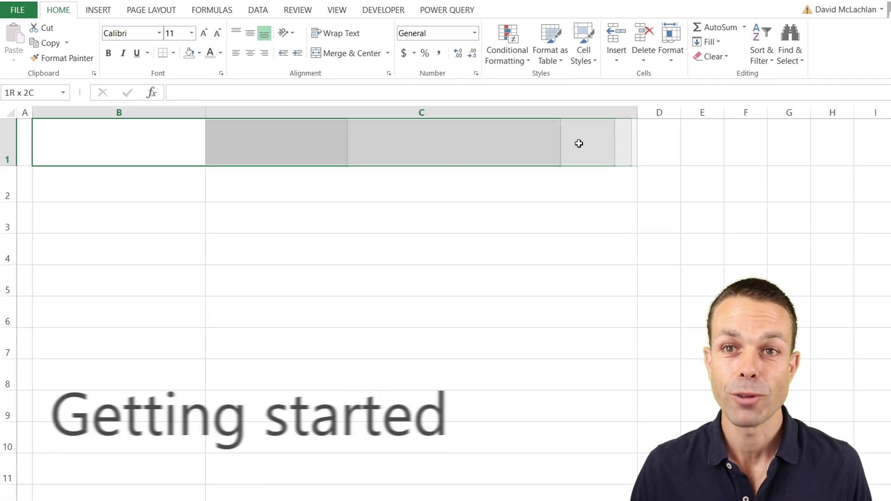
Step: Fill B1:C1 dark blue-grey and enter 'Project Charter' in C1
{"action": "left_click_drag", "start_coordinate": [579, 143], "coordinate": [580, 144]}
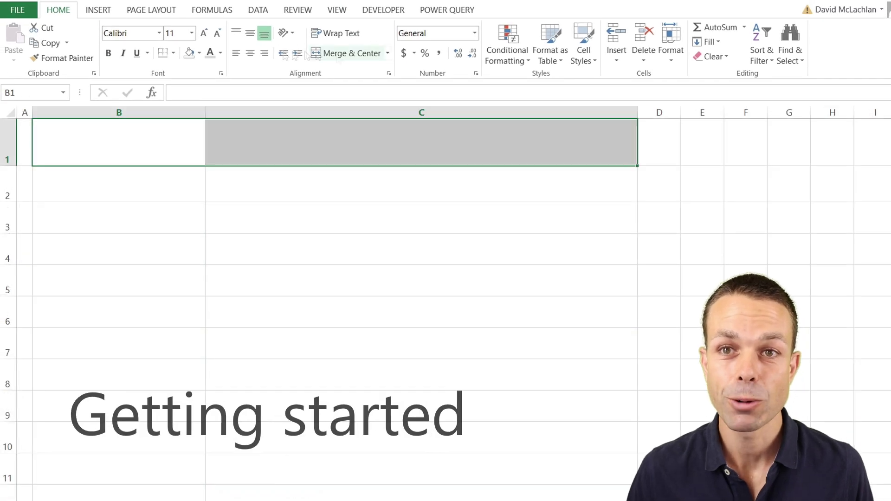
{"action": "left_click", "coordinate": [200, 52]}
{"action": "left_click", "coordinate": [220, 83]}
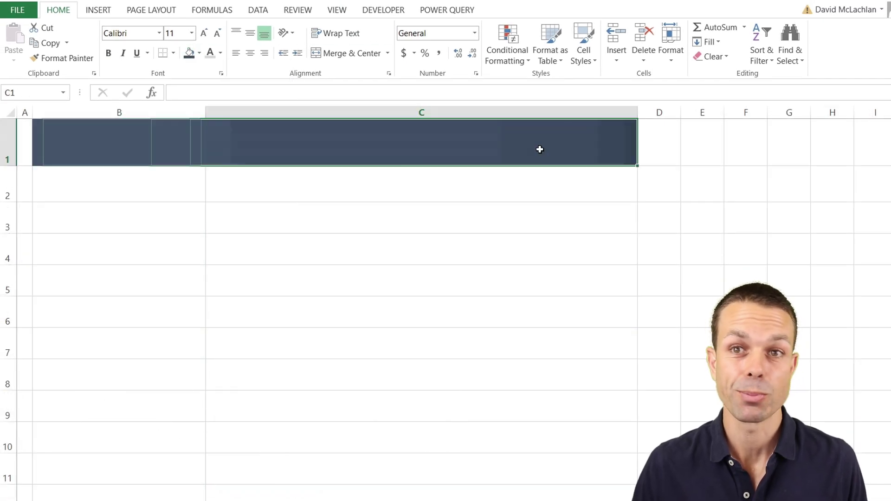
{"action": "left_click", "coordinate": [537, 147]}
{"action": "type", "text": "Project Charter"}
{"action": "key", "text": "Return"}
Step: Right-align and middle-align the 'Project Charter' title and make its text white
{"action": "left_click", "coordinate": [537, 147]}
{"action": "left_click", "coordinate": [264, 52]}
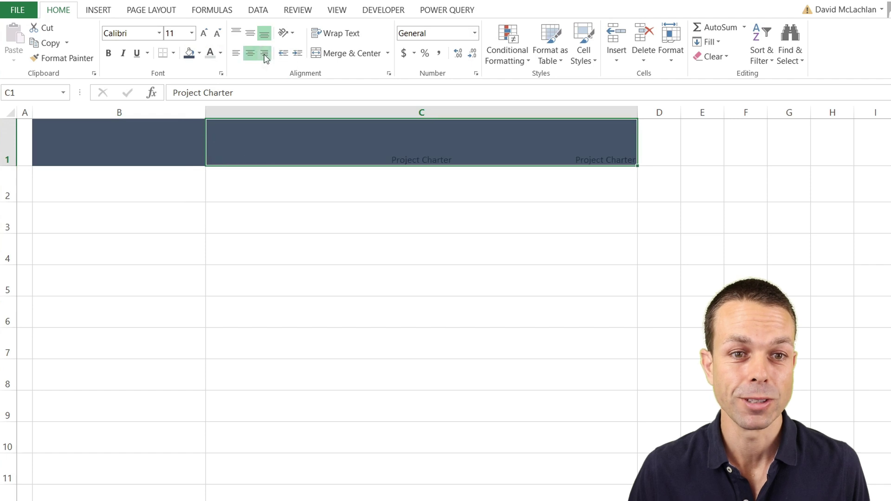
{"action": "left_click", "coordinate": [250, 33]}
{"action": "left_click", "coordinate": [220, 53]}
{"action": "left_click", "coordinate": [216, 83]}
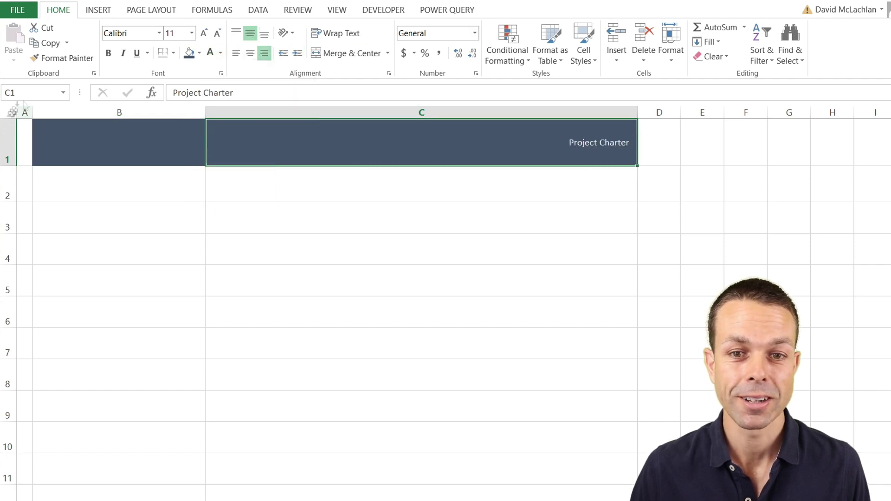
Step: Set the whole sheet's font to Century Gothic
{"action": "left_click", "coordinate": [10, 112]}
{"action": "left_click", "coordinate": [130, 33]}
{"action": "type", "text": "Century Gothic"}
{"action": "key", "text": "Return"}
Step: Make the Project Charter title larger and bold
{"action": "left_click", "coordinate": [464, 145]}
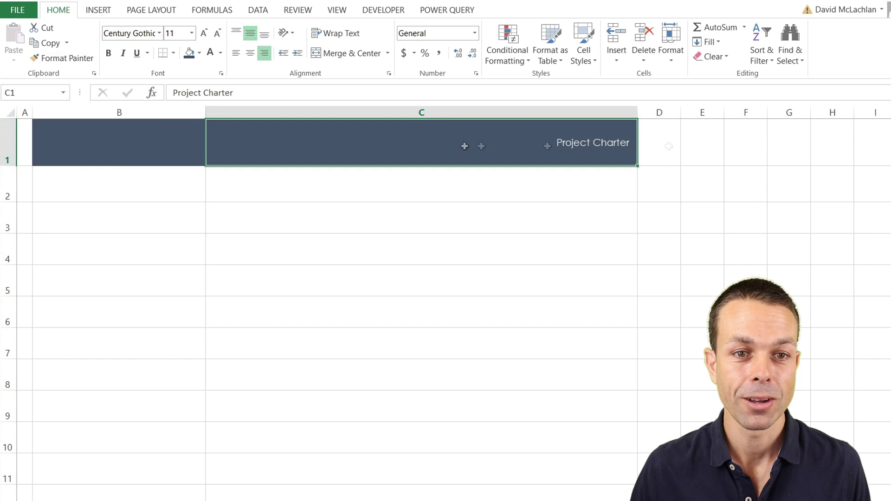
{"action": "left_click", "coordinate": [204, 33]}
{"action": "left_click", "coordinate": [204, 33]}
{"action": "left_click", "coordinate": [203, 33]}
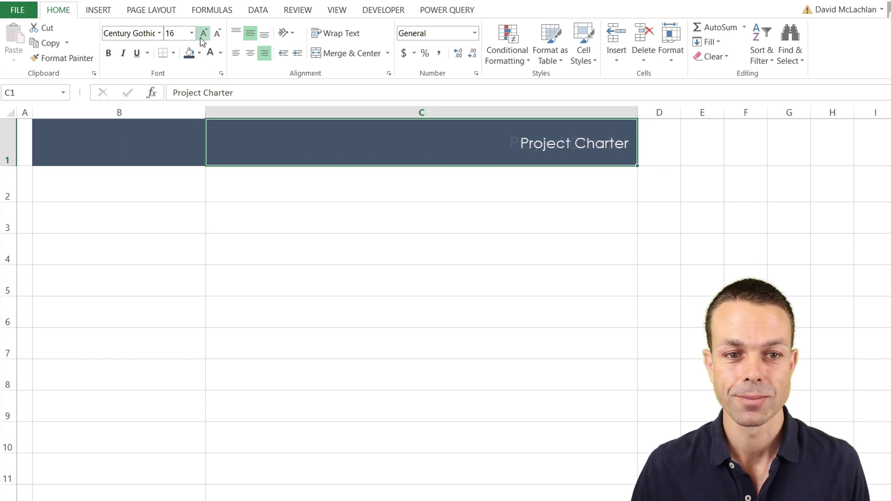
{"action": "left_click", "coordinate": [108, 52]}
{"action": "left_click", "coordinate": [204, 33]}
{"action": "left_click", "coordinate": [204, 33]}
{"action": "left_click_drag", "start_coordinate": [176, 172], "coordinate": [223, 182]}
Step: Fill B2:C2 peach with grey font colour
{"action": "left_click", "coordinate": [201, 54]}
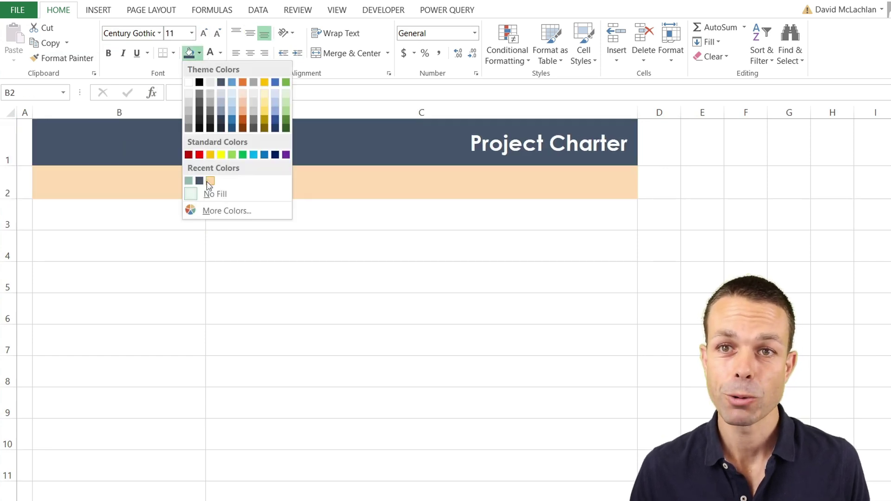
{"action": "left_click", "coordinate": [191, 179]}
{"action": "left_click", "coordinate": [221, 53]}
{"action": "left_click", "coordinate": [221, 119]}
Step: Enter the 'General Project Information' heading in B2, middle-aligned
{"action": "left_click", "coordinate": [166, 183]}
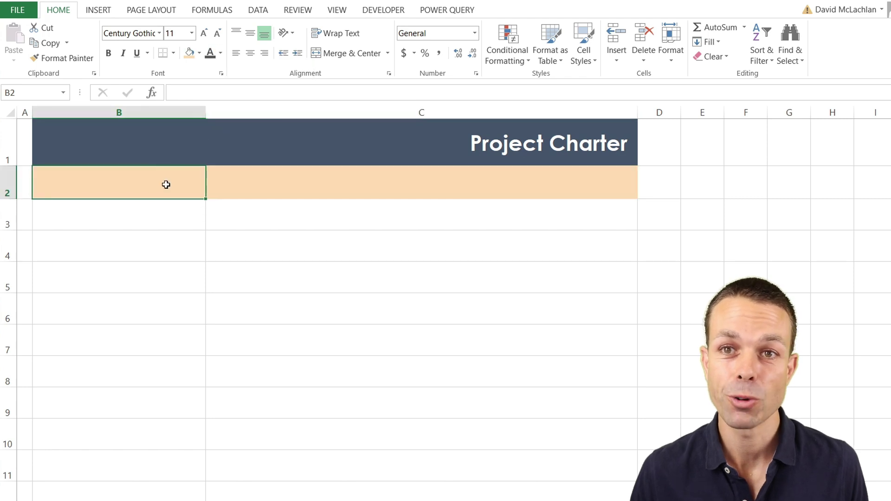
{"action": "type", "text": "General Project Informatiopn"}
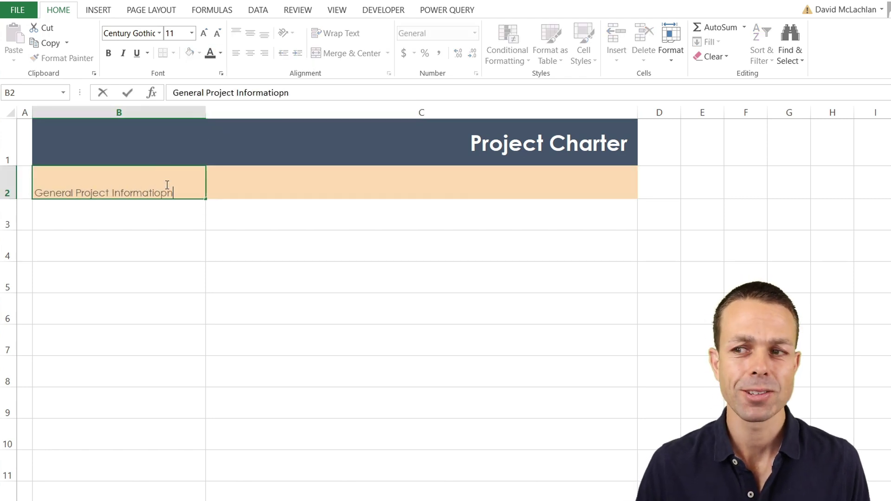
{"action": "key", "text": "Return"}
{"action": "left_click", "coordinate": [166, 183]}
{"action": "left_click", "coordinate": [250, 34]}
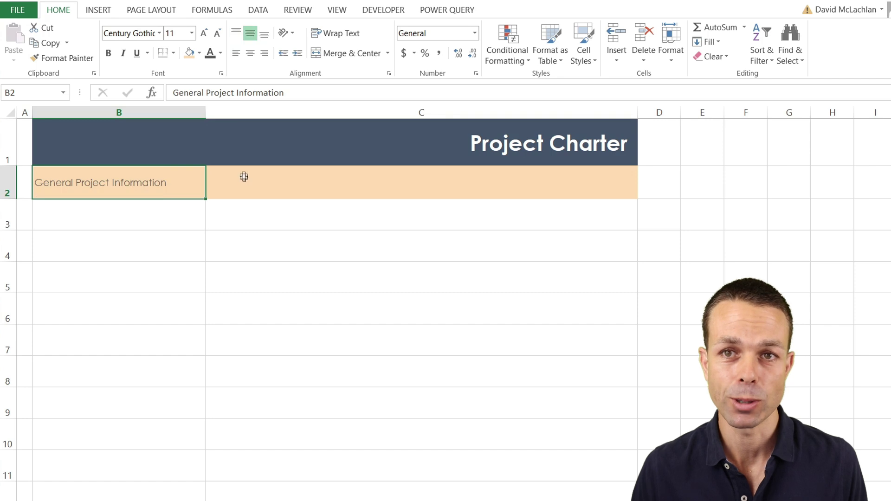
Step: Enter 'CHARTER DATE: 1 March 2023' in C2, right-aligned and indented, and bold row 2
{"action": "left_click", "coordinate": [242, 176]}
{"action": "type", "text": "CHARTER D"}
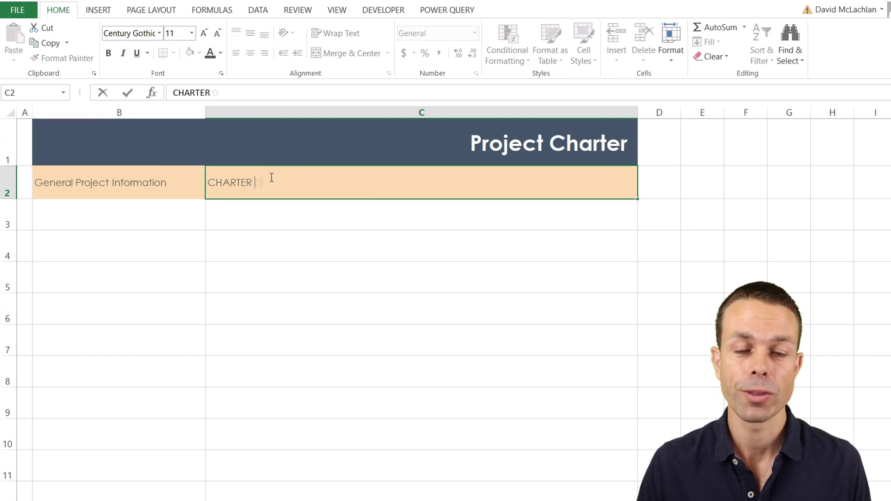
{"action": "type", "text": "ATE: 1 March 2023"}
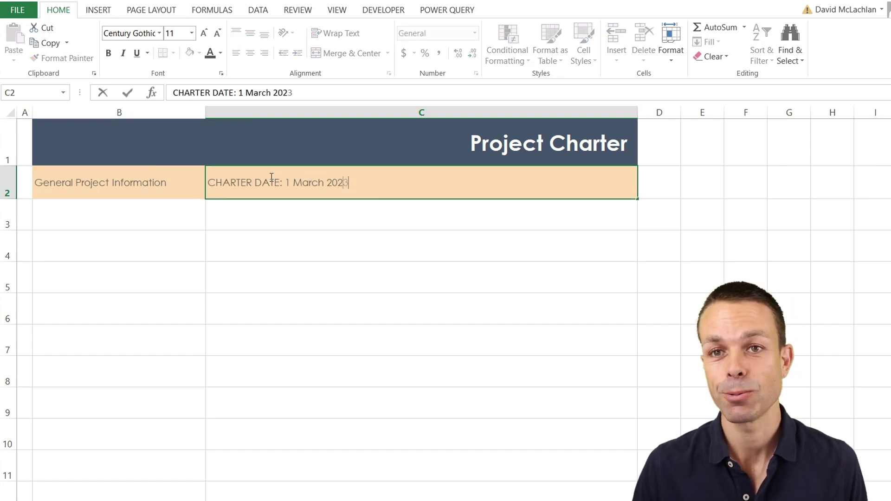
{"action": "key", "text": "Return"}
{"action": "left_click", "coordinate": [268, 177]}
{"action": "left_click", "coordinate": [264, 53]}
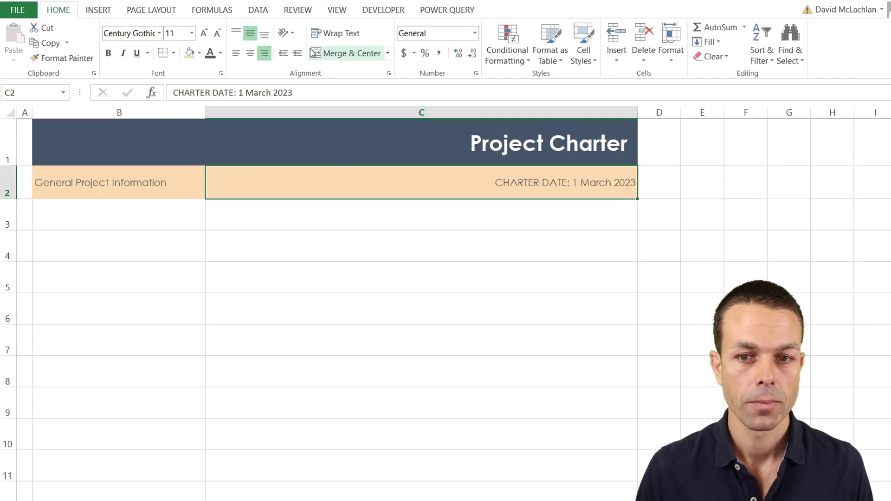
{"action": "left_click", "coordinate": [299, 54]}
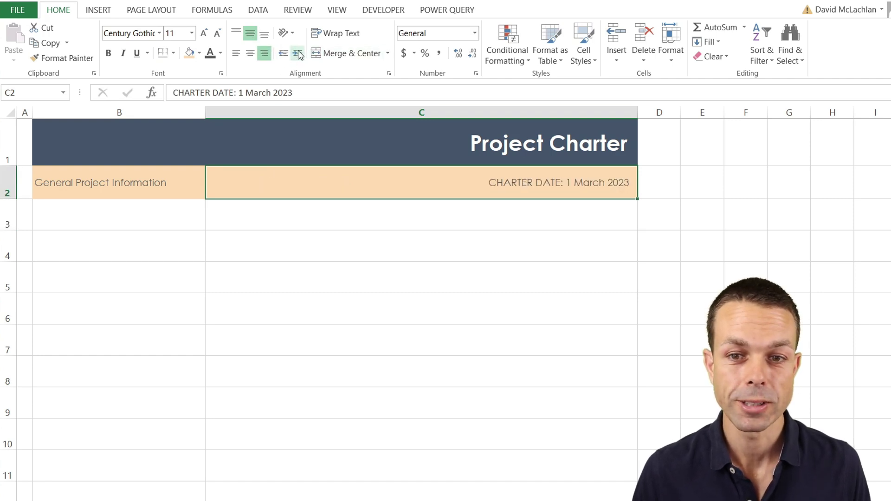
{"action": "left_click", "coordinate": [147, 170], "text": "shift"}
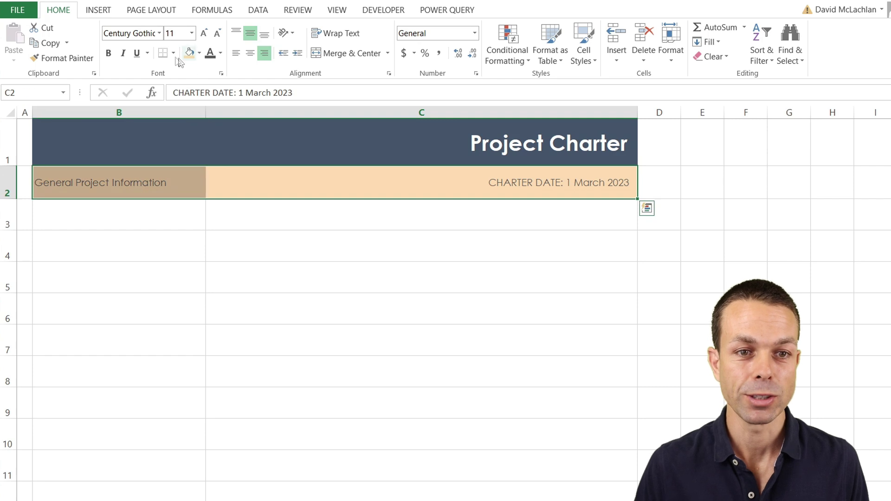
{"action": "left_click", "coordinate": [108, 53]}
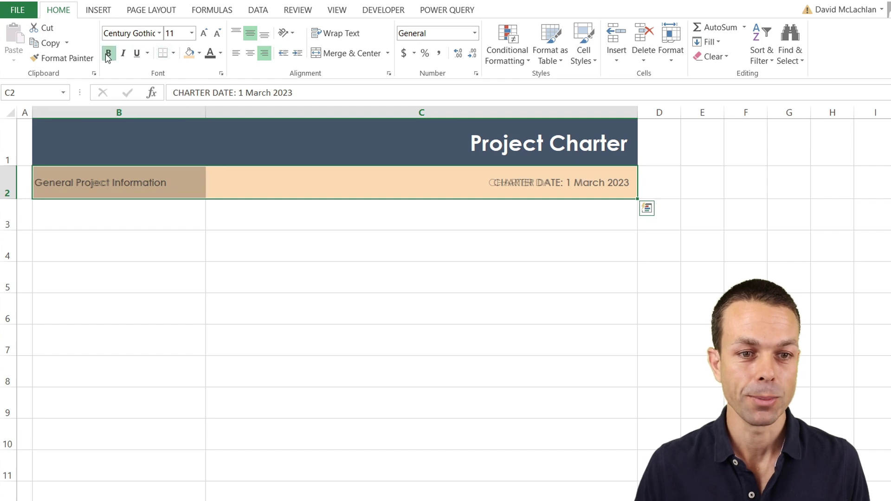
Step: Fill the label column B3:B7 sage green
{"action": "left_click", "coordinate": [119, 181]}
{"action": "left_click_drag", "start_coordinate": [120, 213], "coordinate": [128, 348]}
{"action": "left_click", "coordinate": [199, 52]}
{"action": "left_click", "coordinate": [199, 181]}
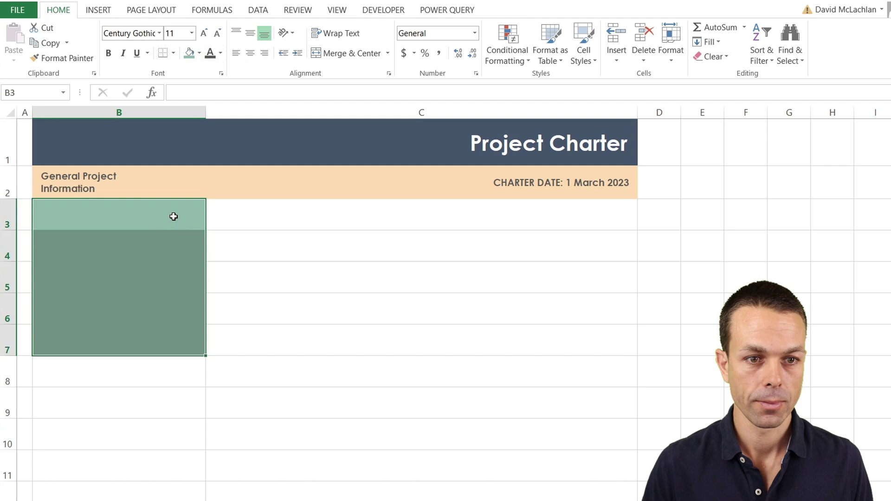
Step: Put an outside border around the charter block B1:C7
{"action": "left_click", "coordinate": [93, 185]}
{"action": "left_click_drag", "start_coordinate": [119, 139], "coordinate": [603, 346]}
{"action": "left_click", "coordinate": [173, 52]}
{"action": "left_click", "coordinate": [176, 184]}
Step: Enter labels Projetc Name, Project Sponsor, Project Manager, Expected Start Date, Expected Completion Date in B3:B7
{"action": "left_click", "coordinate": [172, 210]}
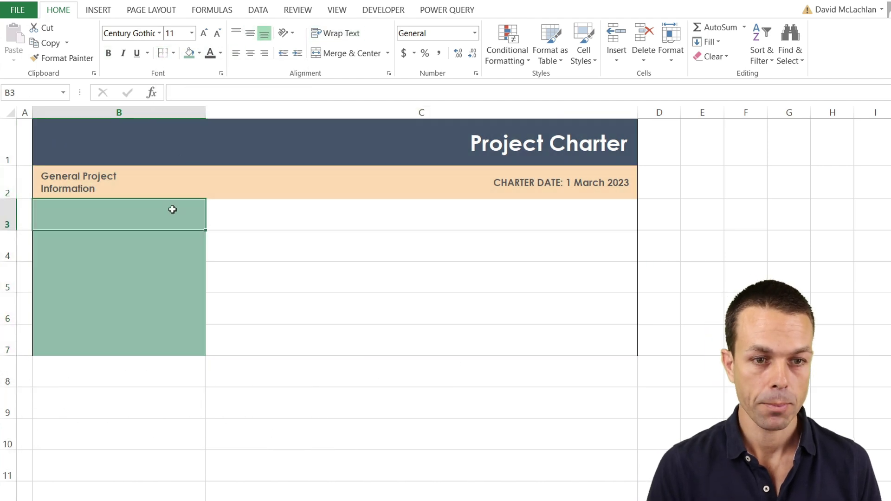
{"action": "type", "text": "Projetc Name"}
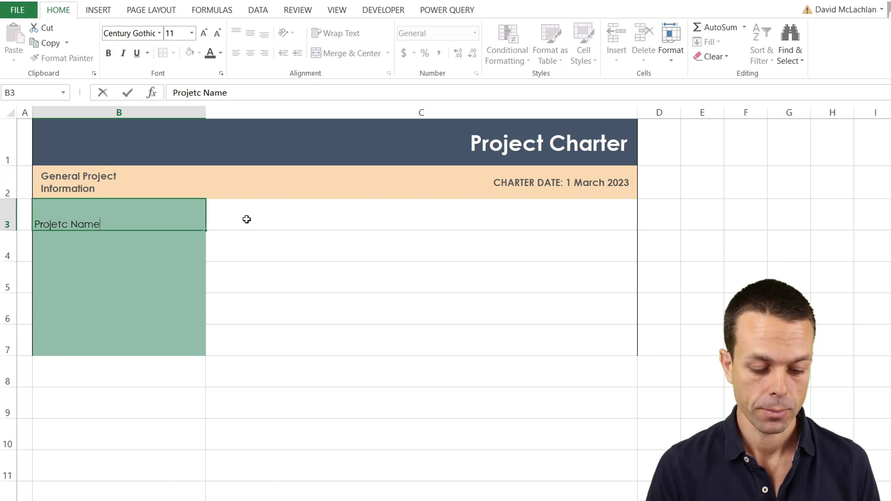
{"action": "key", "text": "Return"}
{"action": "type", "text": "Project Sponsor"}
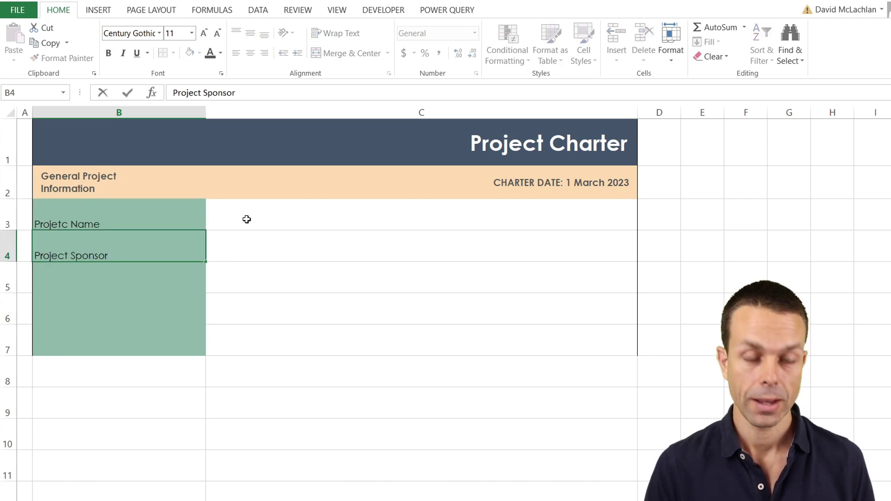
{"action": "key", "text": "Return"}
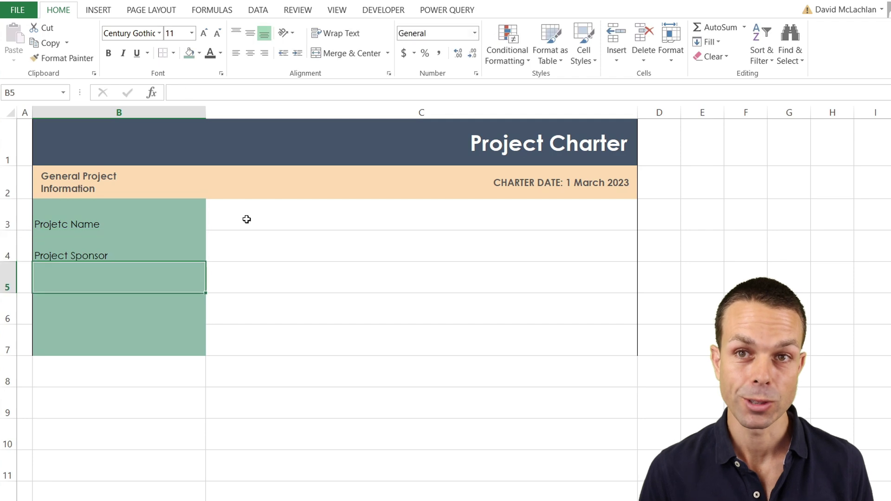
{"action": "type", "text": "P"}
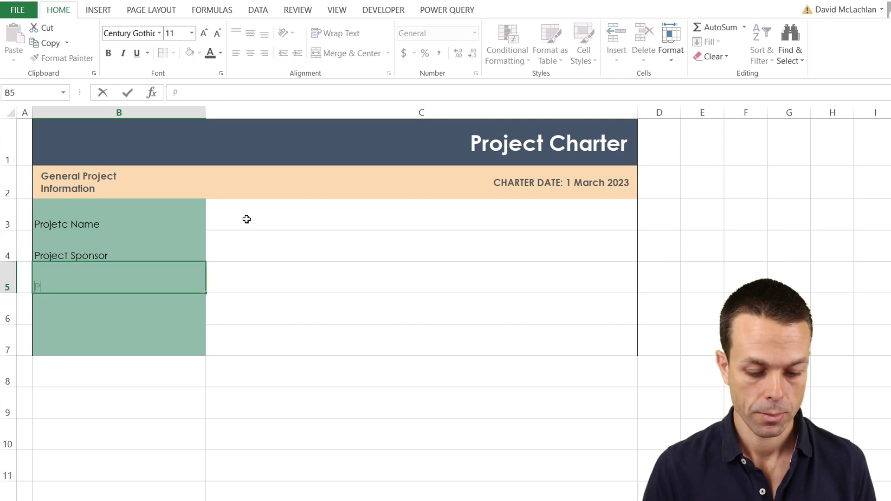
{"action": "type", "text": "roject Manager"}
{"action": "key", "text": "Return"}
{"action": "type", "text": "Expected Start Date"}
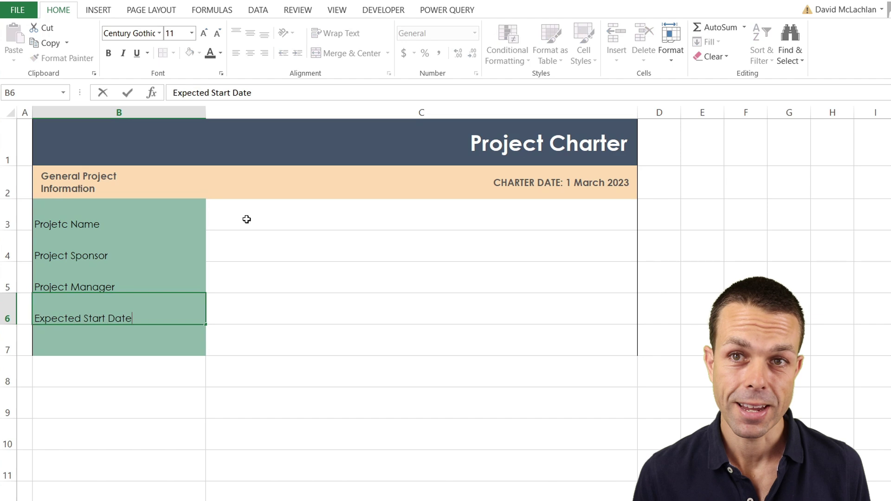
{"action": "key", "text": "Return"}
{"action": "type", "text": "Expected Completion Date"}
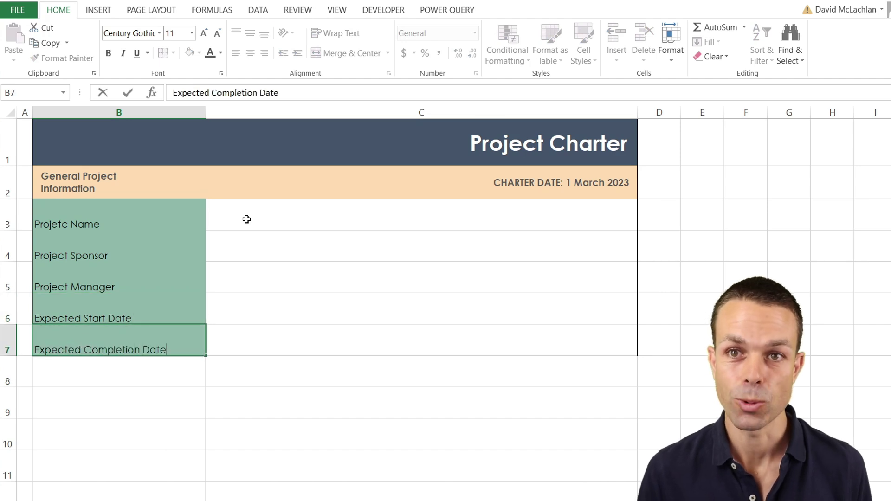
{"action": "key", "text": "Return"}
Step: Right-align and middle-align the B3:B7 labels and indent them from the edge
{"action": "left_click_drag", "start_coordinate": [140, 216], "coordinate": [153, 345]}
{"action": "left_click", "coordinate": [250, 54]}
{"action": "left_click", "coordinate": [251, 33]}
{"action": "left_click", "coordinate": [264, 53]}
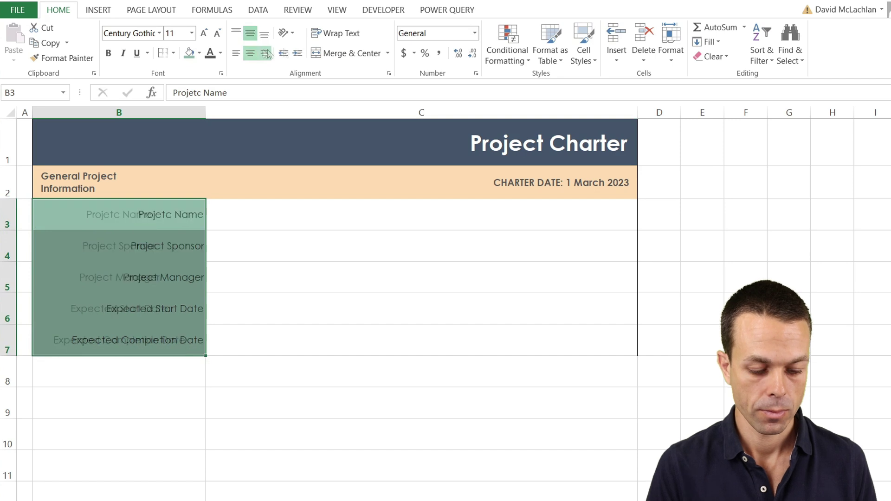
{"action": "left_click", "coordinate": [297, 53]}
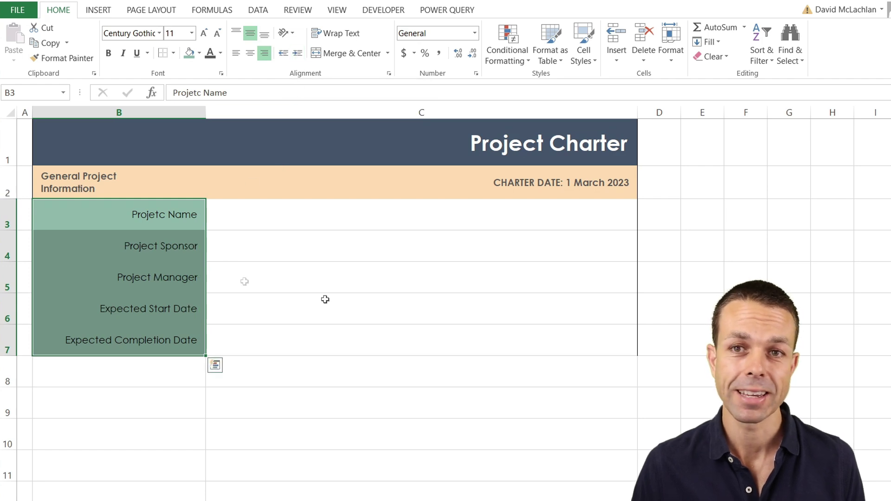
Step: Via More Borders, give the charter table light grey inside horizontal row dividers
{"action": "left_click", "coordinate": [163, 274]}
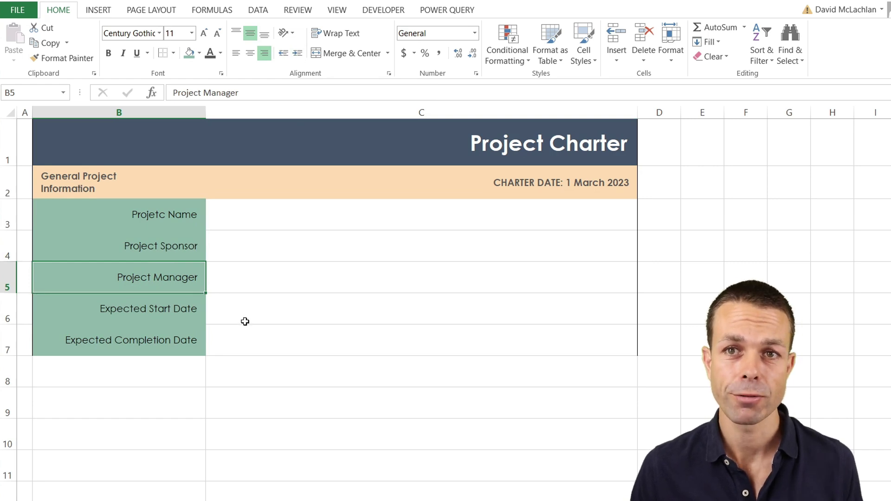
{"action": "left_click", "coordinate": [185, 343]}
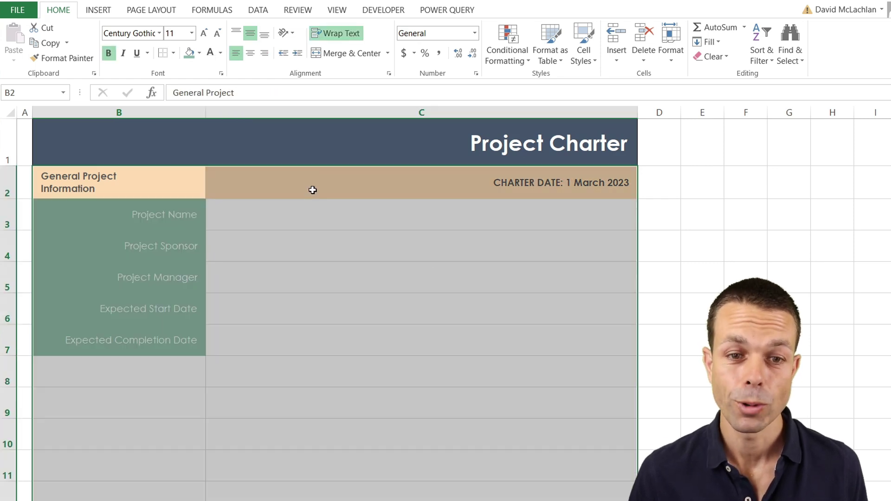
{"action": "left_click", "coordinate": [173, 52]}
{"action": "left_click", "coordinate": [189, 397]}
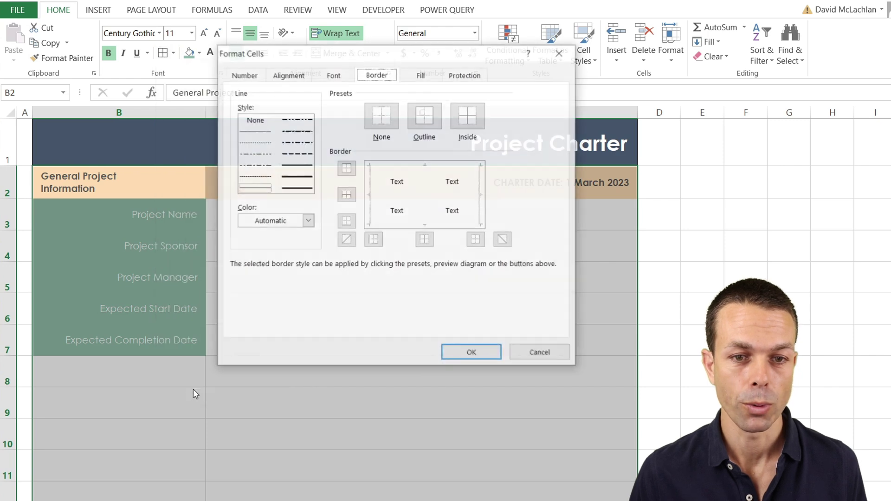
{"action": "left_click", "coordinate": [307, 220]}
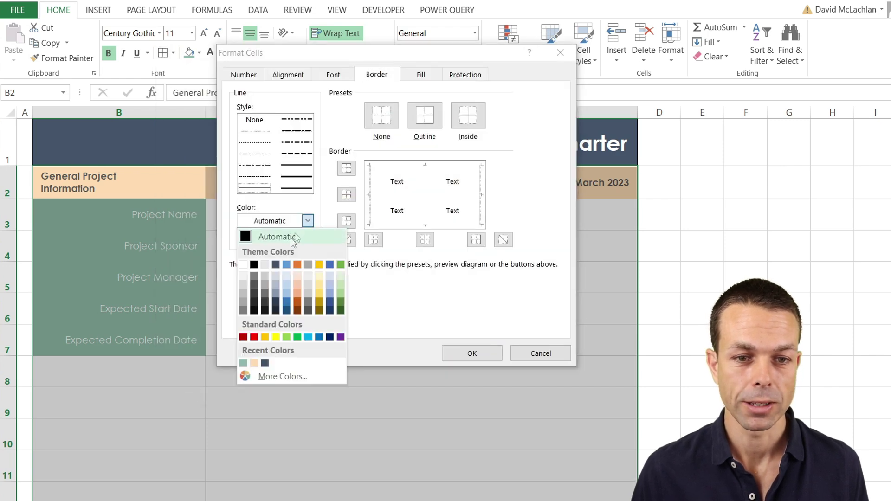
{"action": "left_click", "coordinate": [242, 315]}
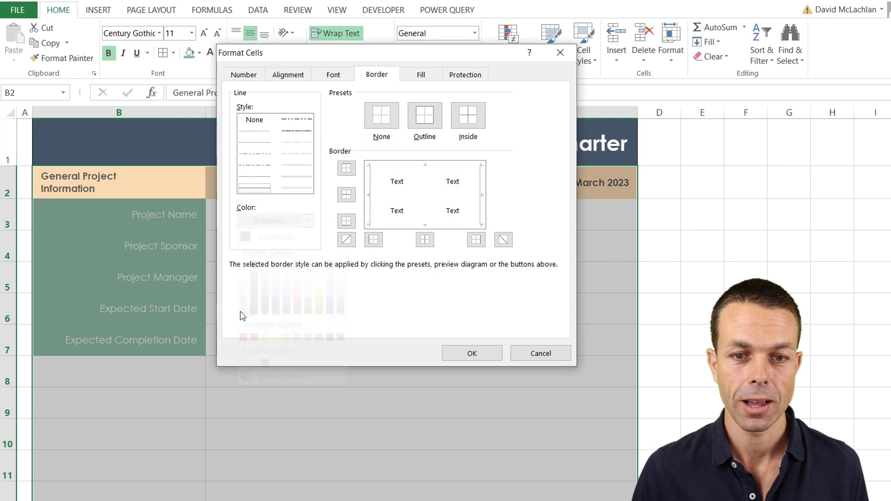
{"action": "left_click", "coordinate": [398, 200]}
{"action": "left_click", "coordinate": [470, 353]}
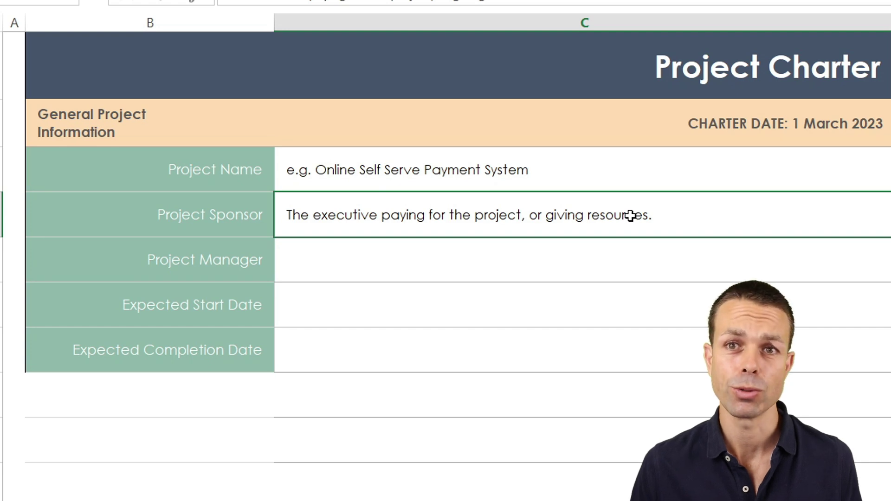
Step: Commit the sponsor description and enter 'The person leading the project.' beside Project Manager
{"action": "key", "text": "Return"}
{"action": "type", "text": "The person leading the project."}
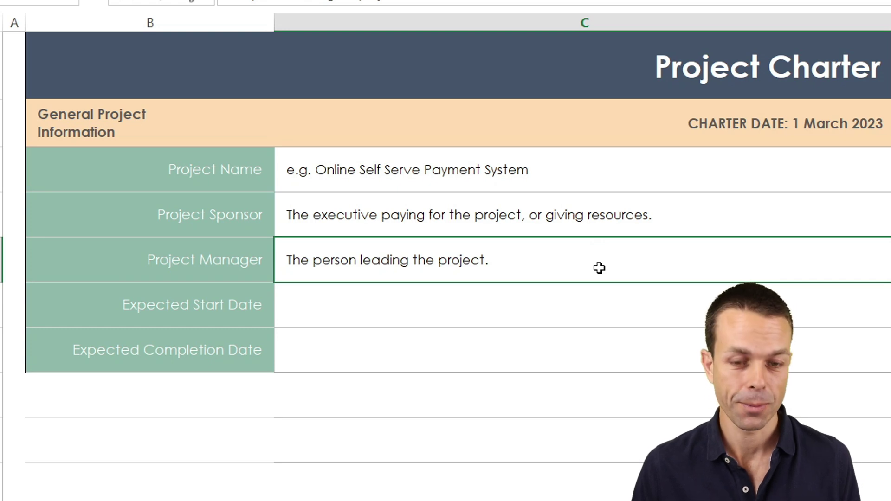
{"action": "key", "text": "Return"}
Step: Enter 01 June 23 as the start date and 30 September 23 as the completion date
{"action": "type", "text": "01 June 23"}
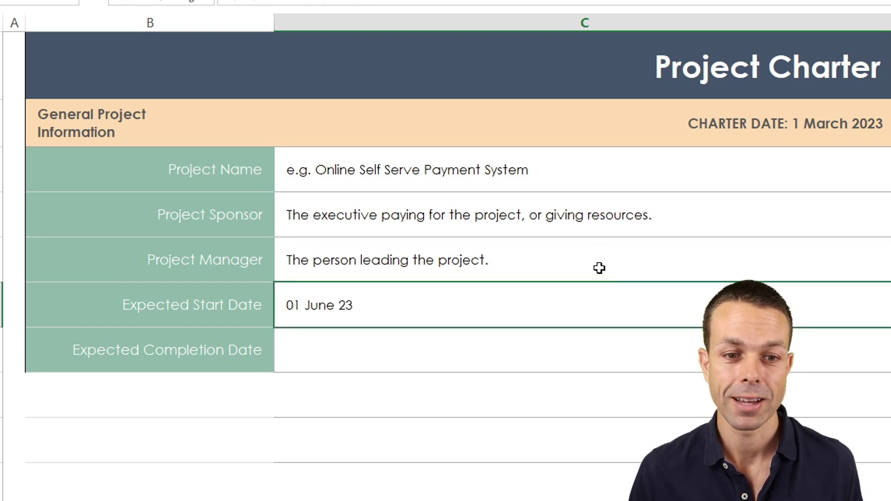
{"action": "key", "text": "Return"}
{"action": "type", "text": "30 September 23"}
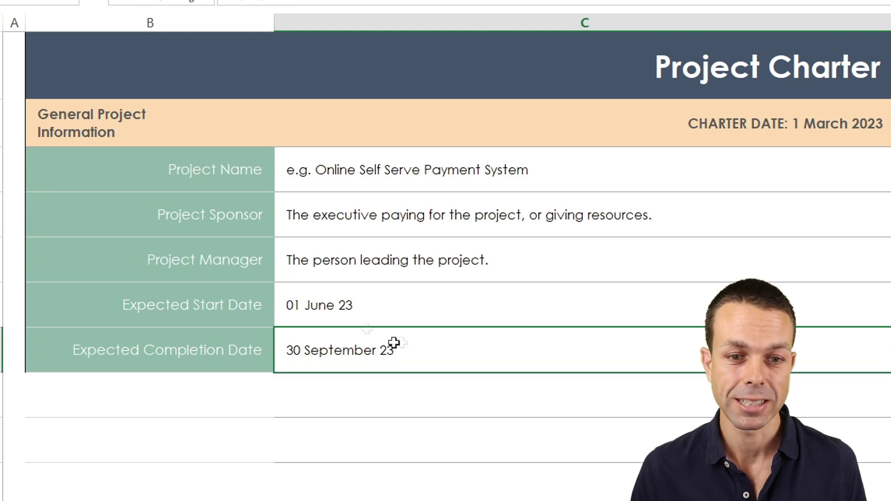
Step: Check the start date cell's custom number format code dd mmmm yy in Format Cells
{"action": "left_click", "coordinate": [326, 300]}
{"action": "right_click", "coordinate": [344, 304]}
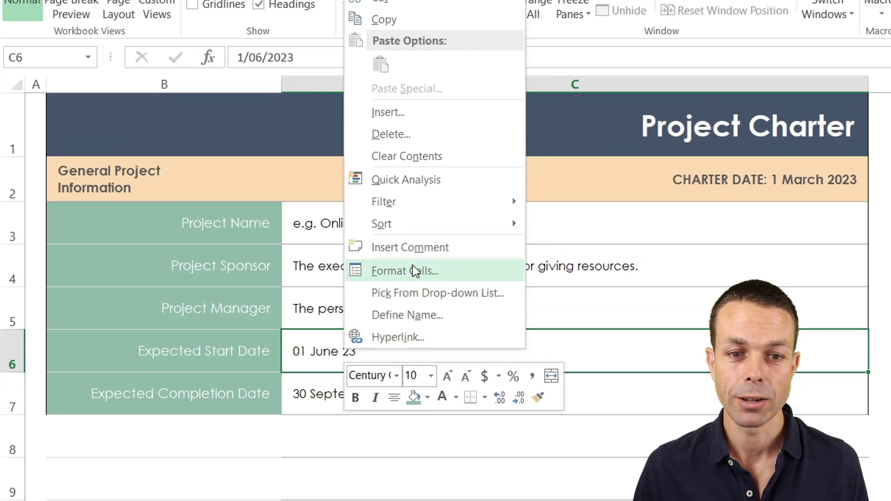
{"action": "left_click", "coordinate": [414, 271]}
{"action": "left_click", "coordinate": [218, 78]}
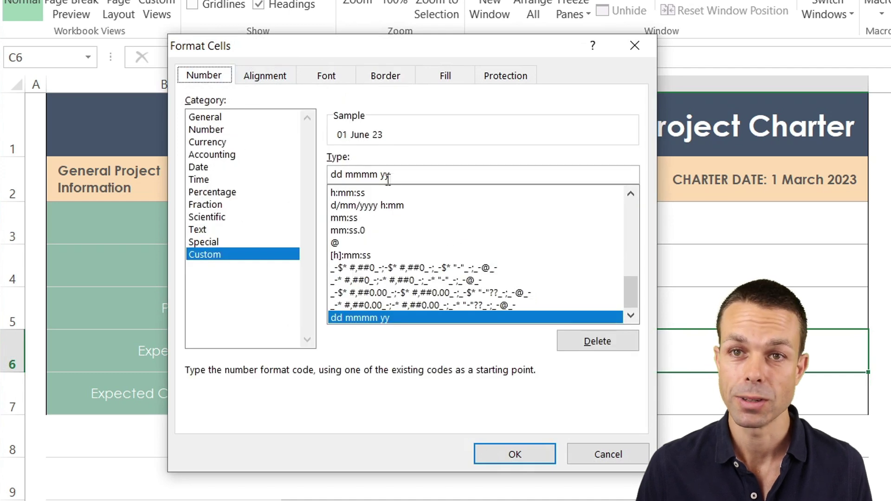
{"action": "left_click_drag", "start_coordinate": [413, 50], "coordinate": [673, 79]}
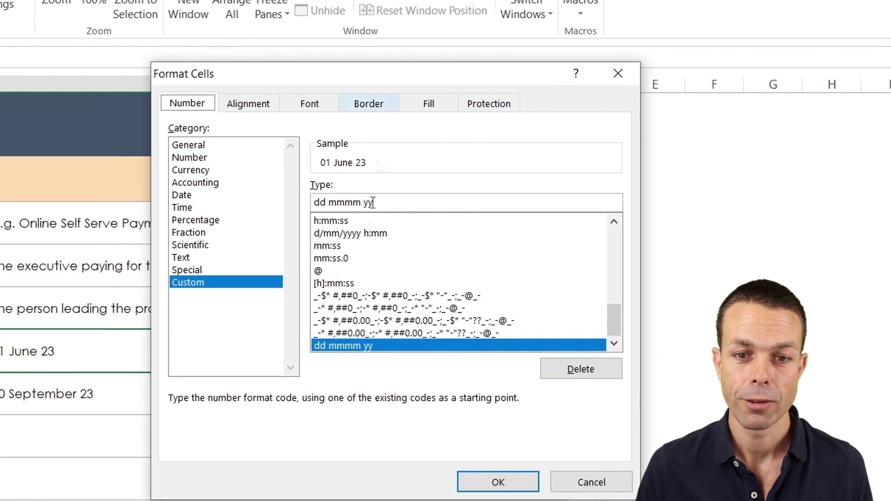
{"action": "double_click", "coordinate": [344, 200]}
{"action": "left_click", "coordinate": [363, 201]}
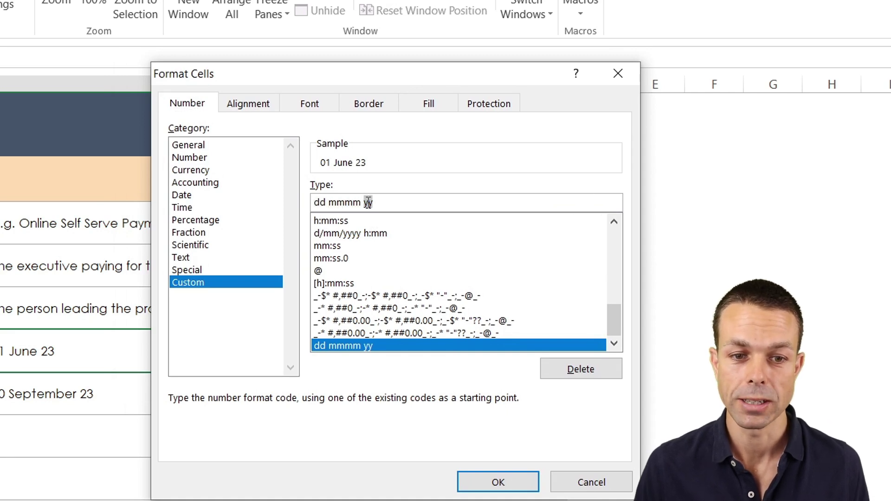
{"action": "left_click", "coordinate": [497, 482]}
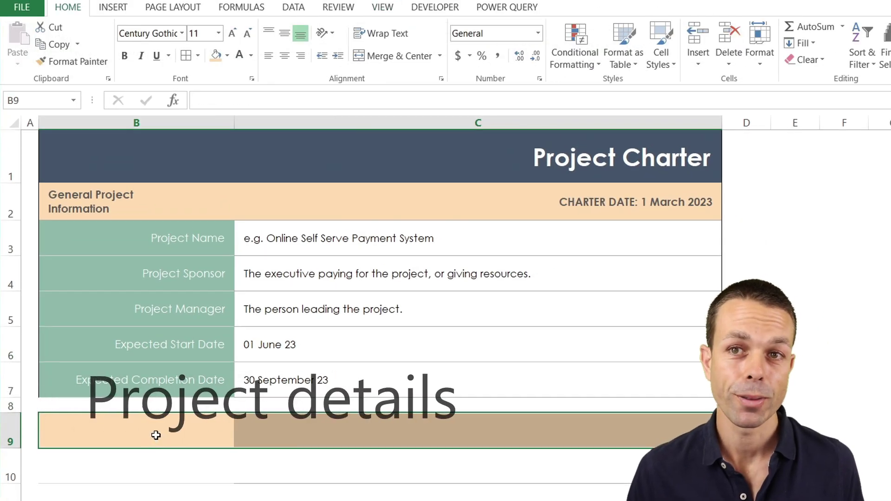
Step: Add 'Project Details' in B9 and 'Project Description' in B10, making row 10 taller
{"action": "left_click", "coordinate": [145, 432]}
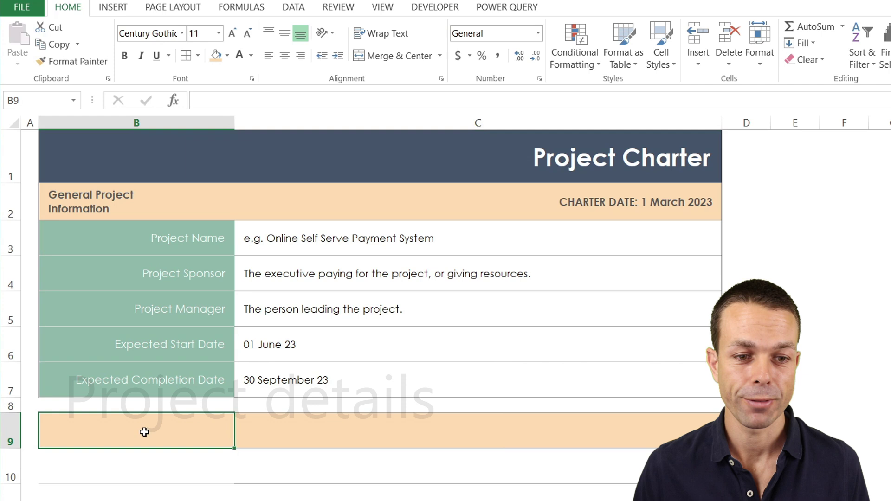
{"action": "type", "text": "Project Details"}
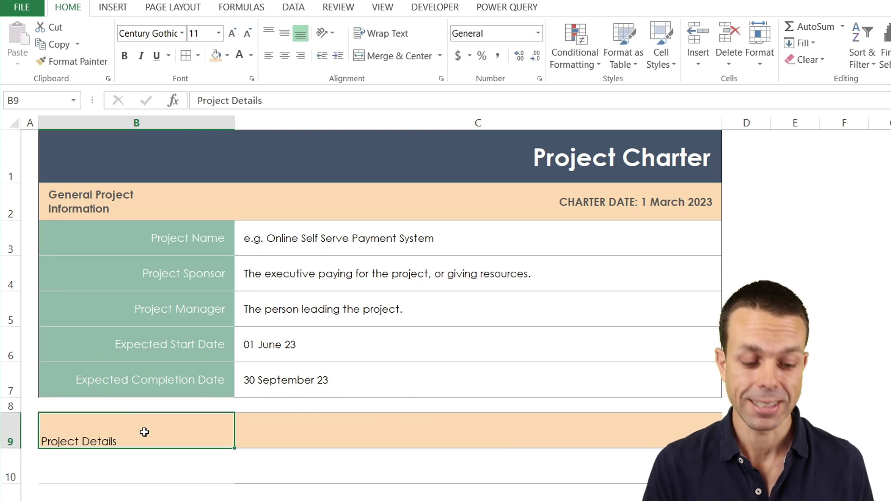
{"action": "key", "text": "Return"}
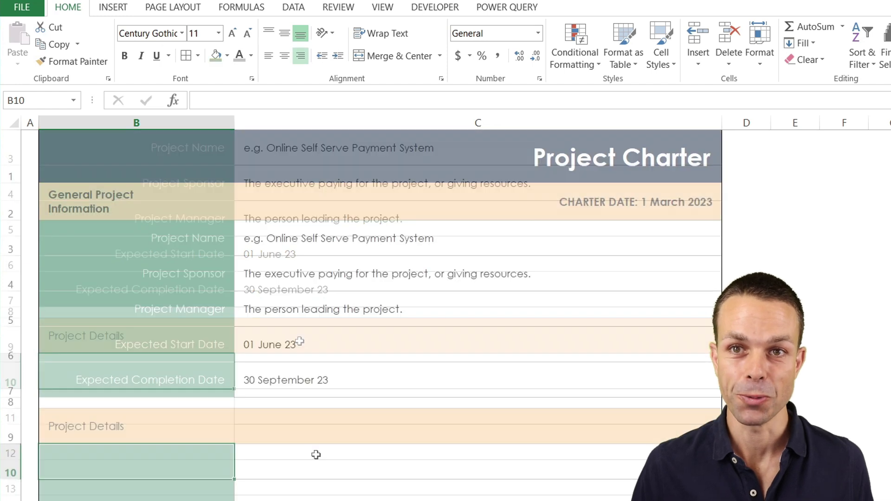
{"action": "type", "text": "Project Descript"}
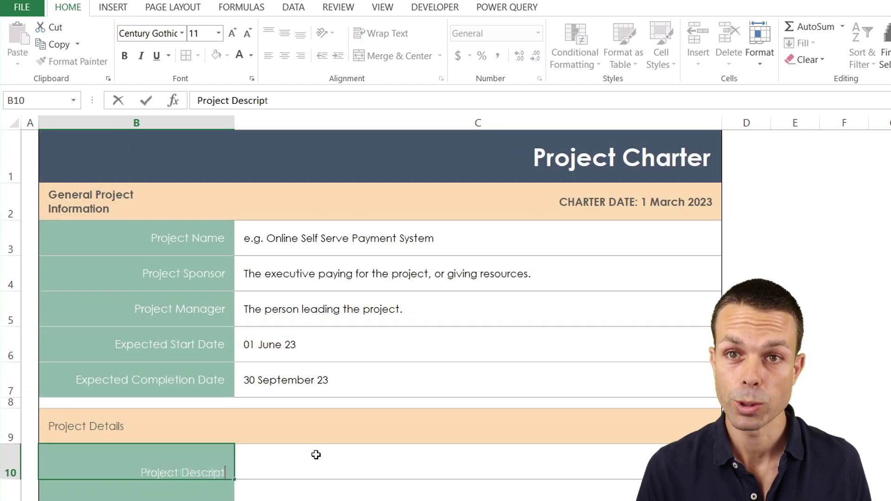
{"action": "type", "text": "ion"}
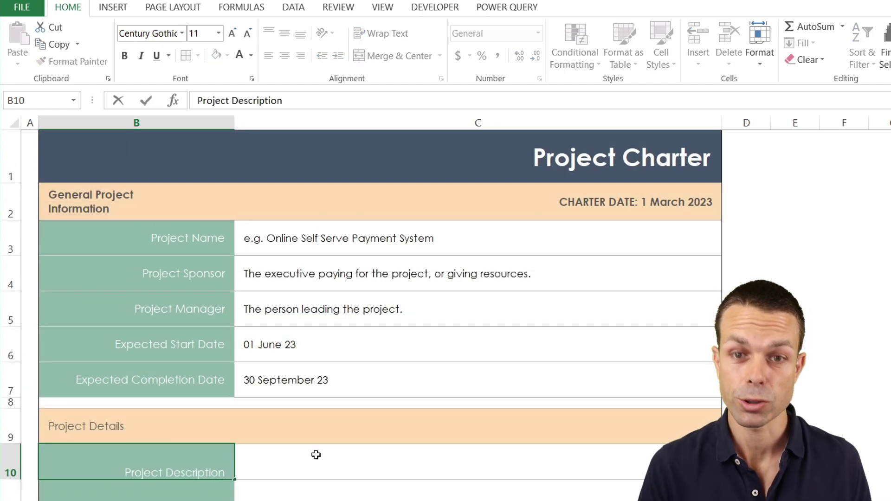
{"action": "key", "text": "Return"}
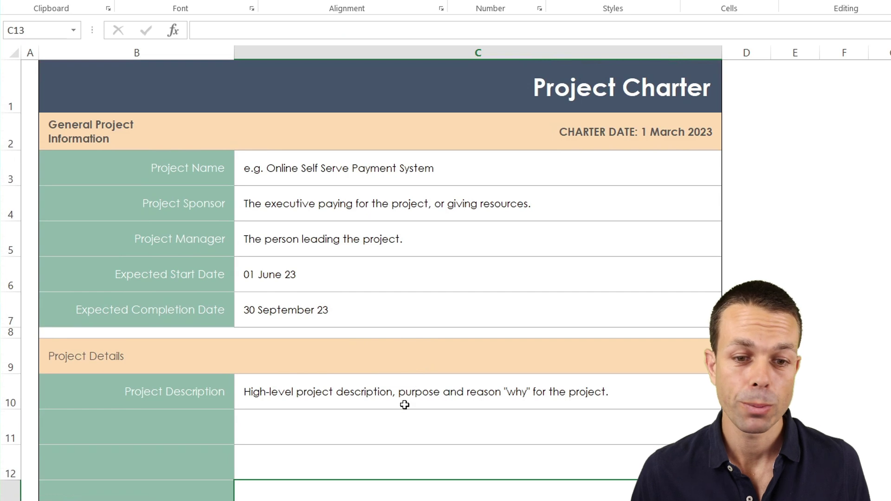
{"action": "left_click_drag", "start_coordinate": [15, 409], "coordinate": [14, 424]}
{"action": "left_click", "coordinate": [422, 398]}
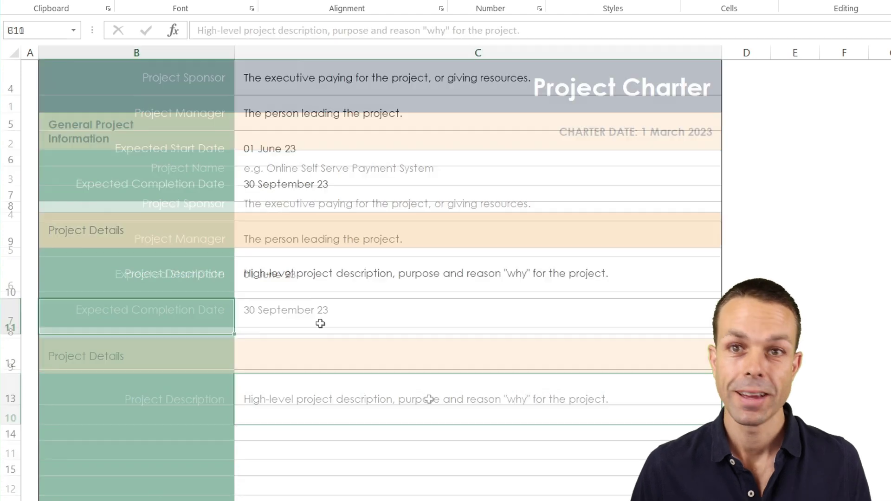
Step: Label B11 'Key Requirements' and review its C11 text listing Web page, Online Payments, Back-end Integration
{"action": "type", "text": "Key Requirements"}
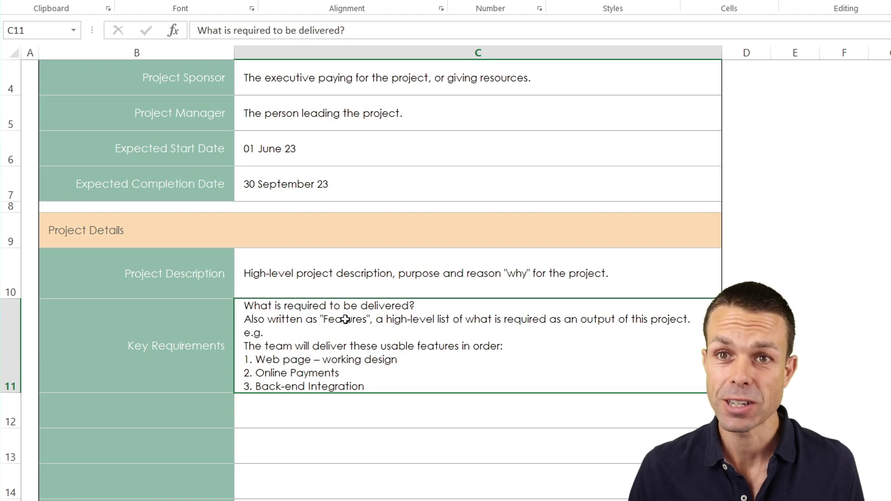
{"action": "double_click", "coordinate": [345, 319]}
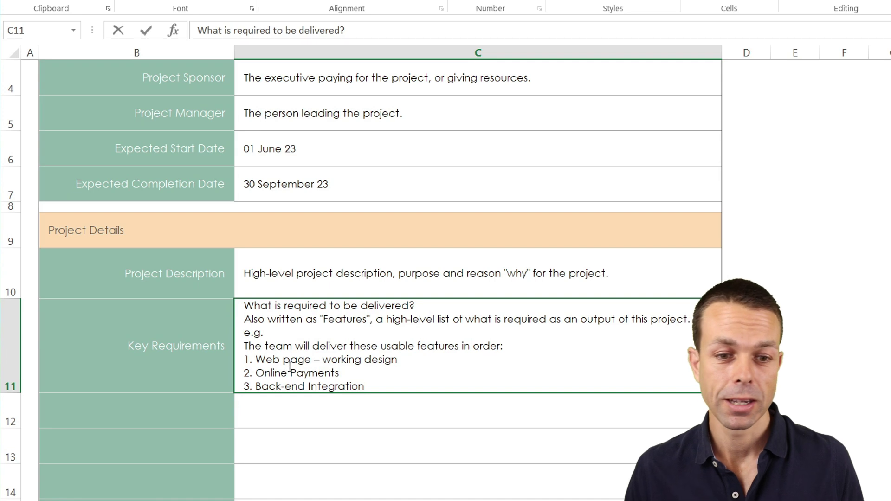
{"action": "left_click", "coordinate": [385, 385]}
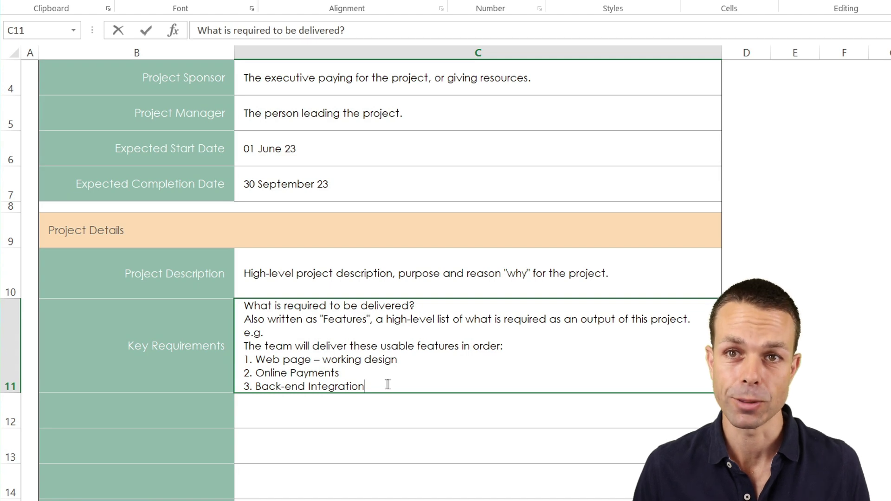
Step: Label B12 'Expected Benefits'
{"action": "left_click", "coordinate": [179, 419]}
{"action": "type", "text": "Exp"}
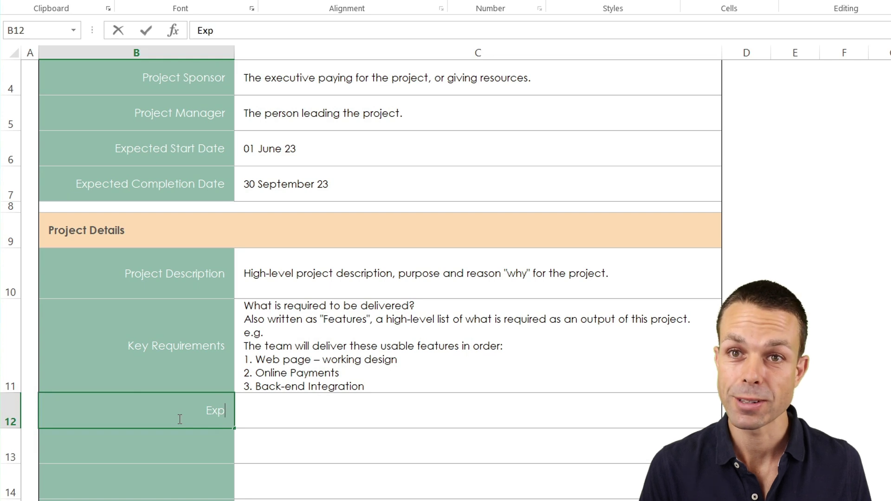
{"action": "type", "text": "ected Benefit"}
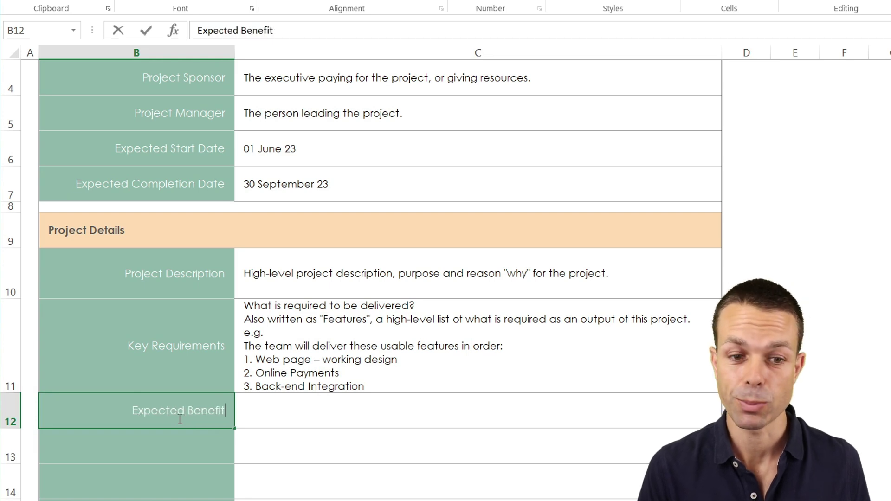
{"action": "type", "text": "s"}
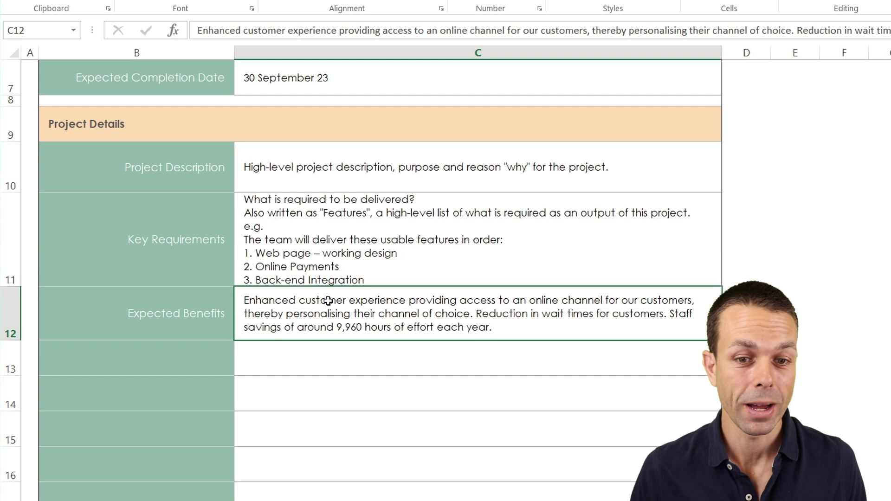
Step: Append 'Increased Sales' after 'each year.' in the C12 benefits text, removing the trailing space
{"action": "double_click", "coordinate": [435, 301]}
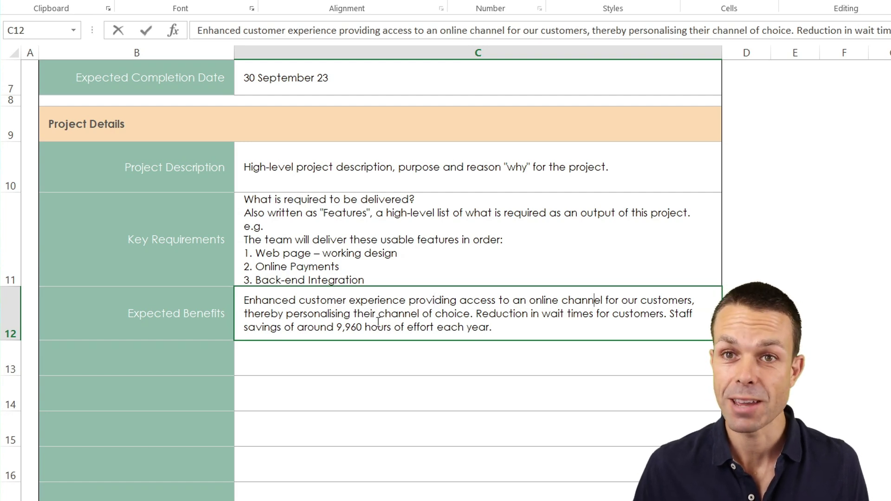
{"action": "left_click_drag", "start_coordinate": [323, 328], "coordinate": [387, 328]}
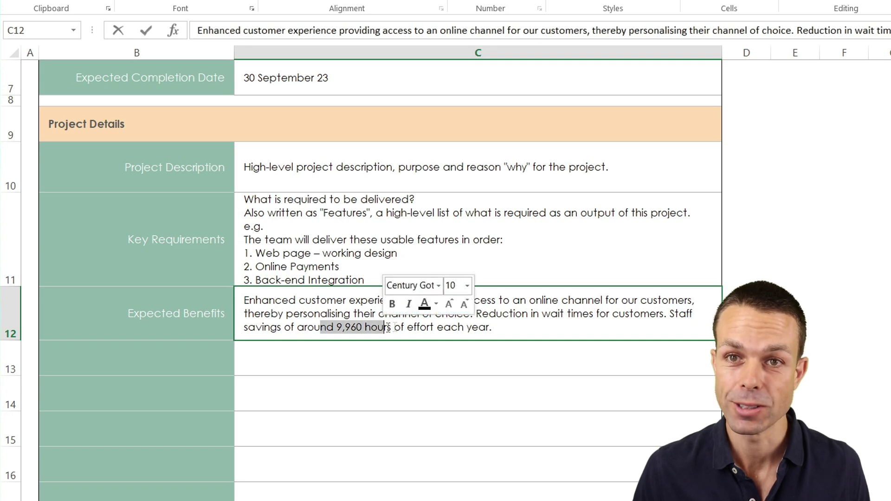
{"action": "left_click", "coordinate": [413, 329]}
{"action": "type", "text": "I"}
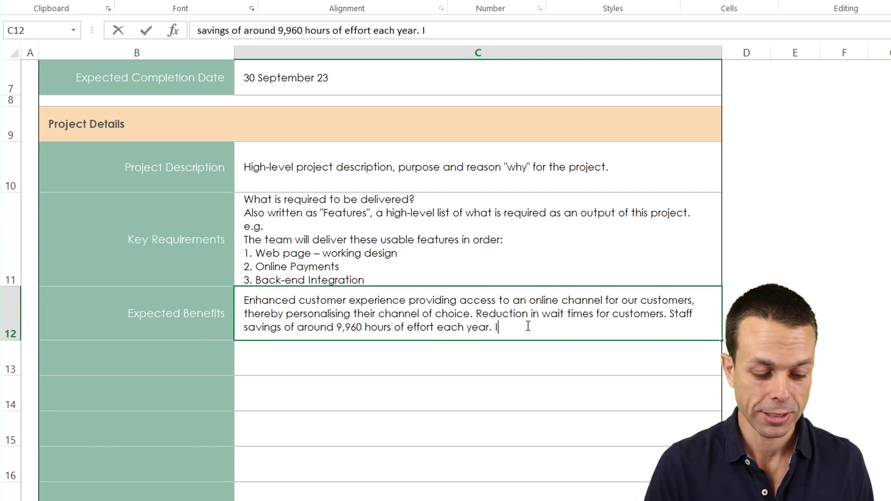
{"action": "type", "text": "ncreased Sales"}
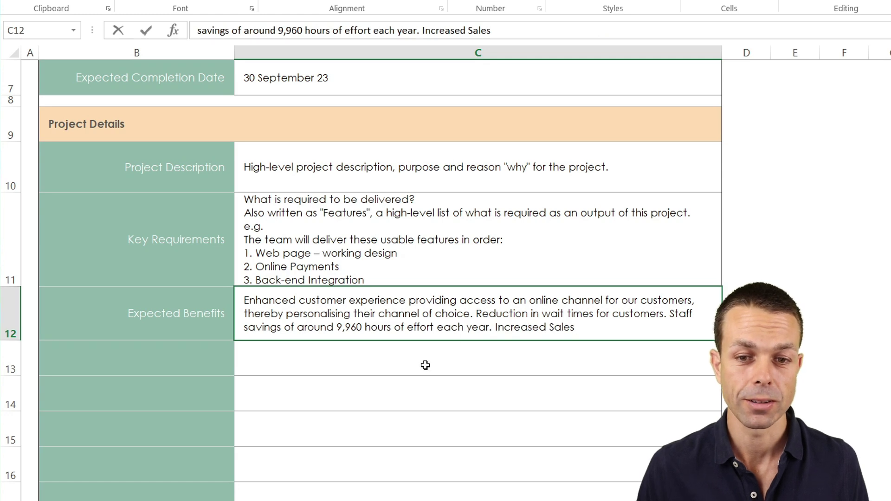
{"action": "key", "text": "Return"}
{"action": "left_click", "coordinate": [589, 325]}
{"action": "double_click", "coordinate": [590, 328]}
{"action": "key", "text": "BackSpace"}
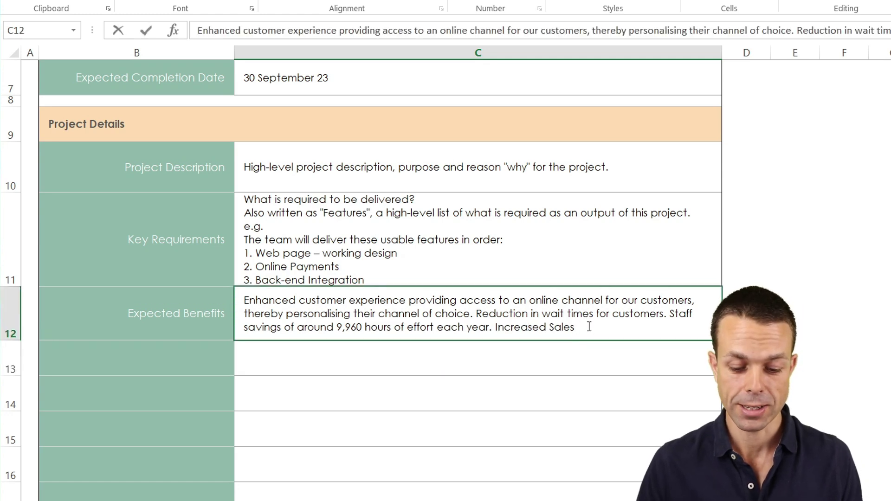
Step: Commit the benefits text and label B13 'Estimated Cost & Resources'
{"action": "key", "text": "Return"}
{"action": "scroll", "coordinate": [177, 311], "scroll_direction": "down", "scroll_amount": 1}
{"action": "key", "text": "Left"}
{"action": "type", "text": "Estimated"}
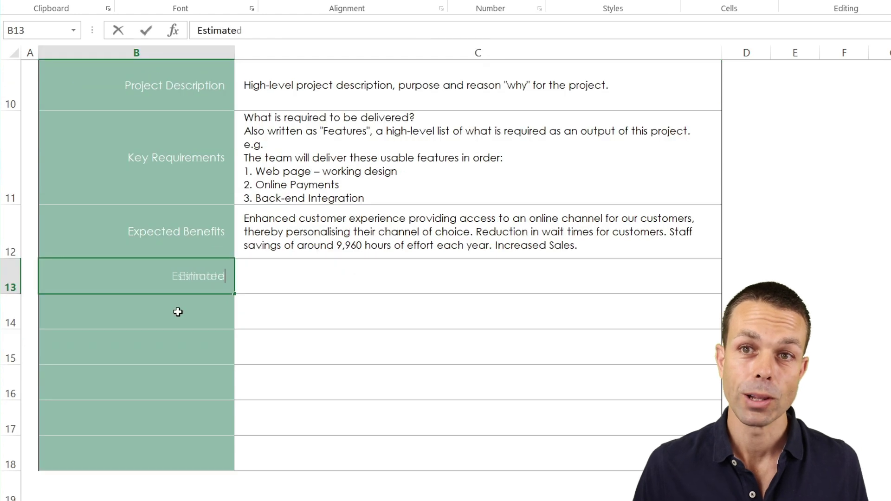
{"action": "type", "text": " Costs"}
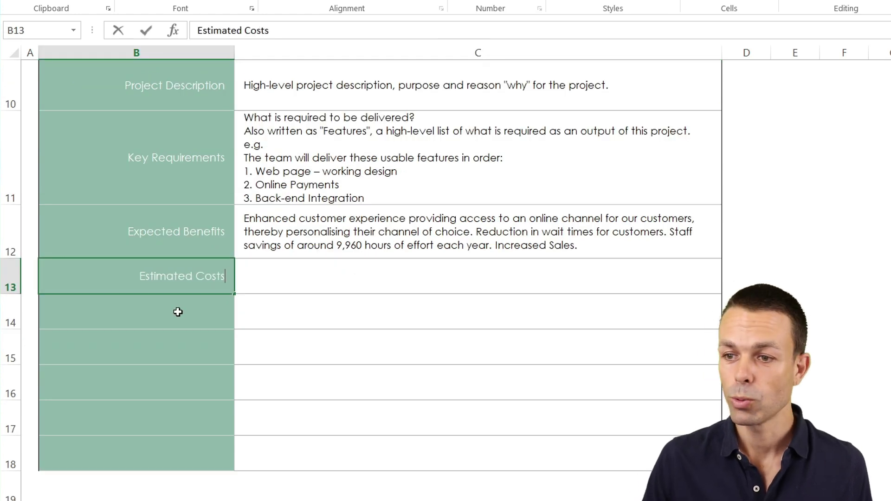
{"action": "key", "text": "BackSpace"}
{"action": "key", "text": "BackSpace"}
{"action": "type", "text": "t and"}
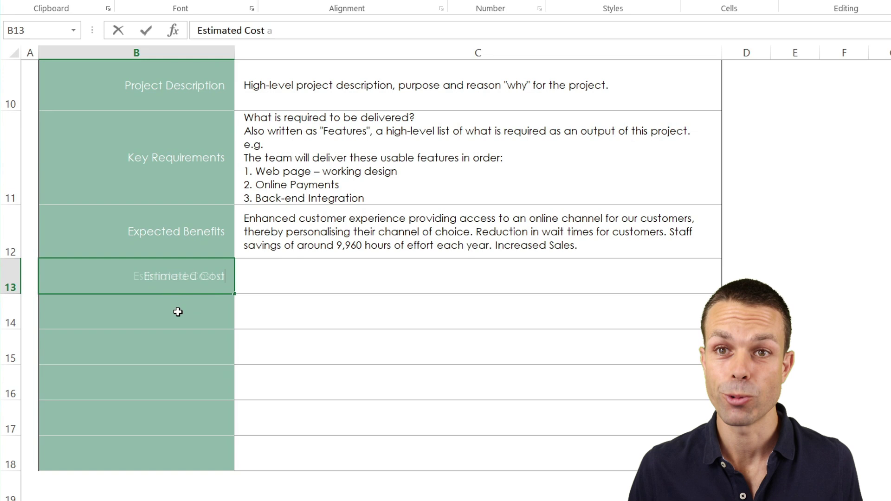
{"action": "type", "text": "& Resources"}
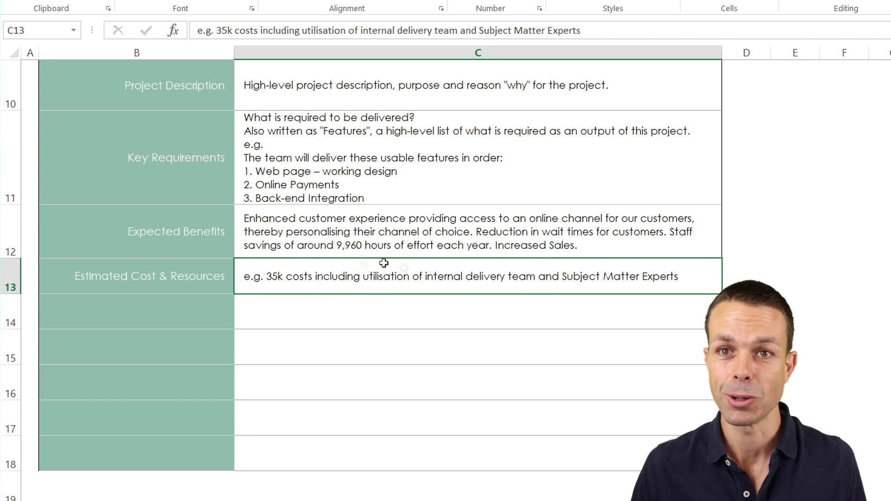
Step: Label B14 'Estimated Milestones'
{"action": "left_click", "coordinate": [227, 302]}
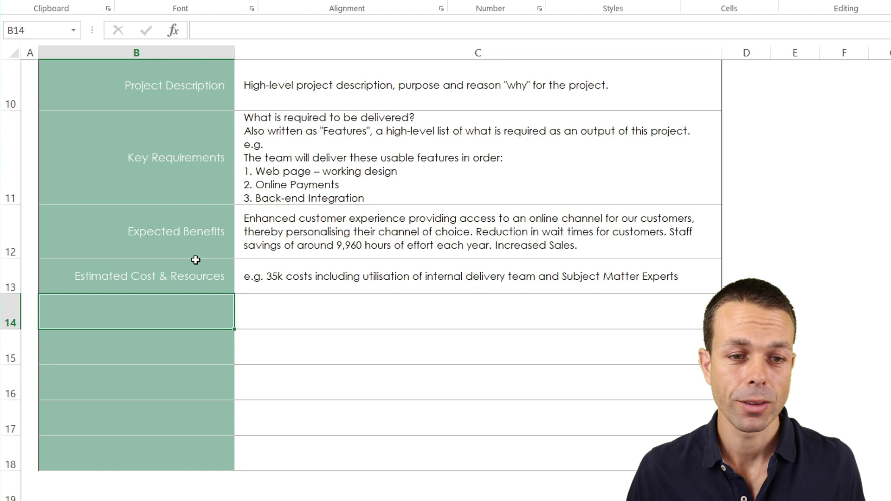
{"action": "key", "text": "F2"}
{"action": "type", "text": "Estimated"}
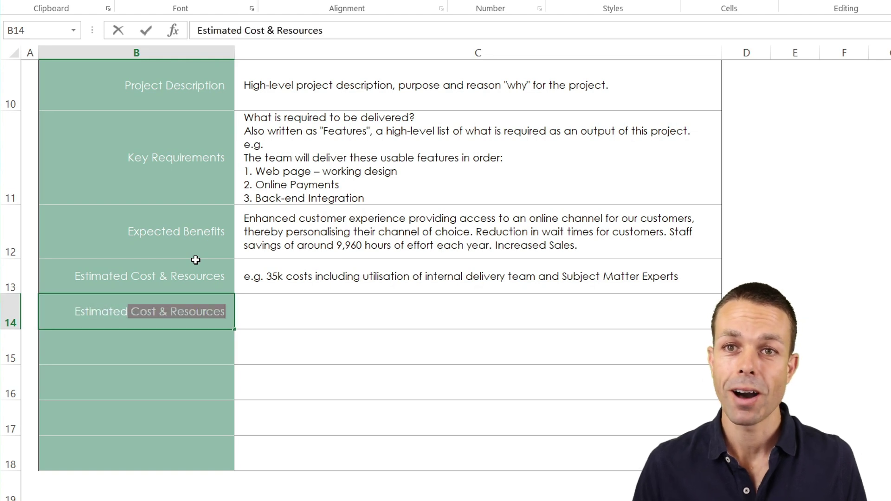
{"action": "type", "text": " Milestones"}
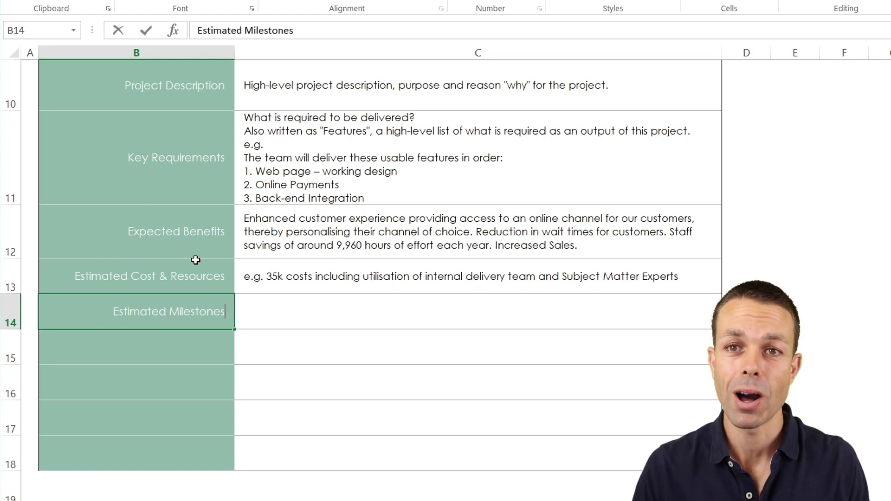
{"action": "key", "text": "Return"}
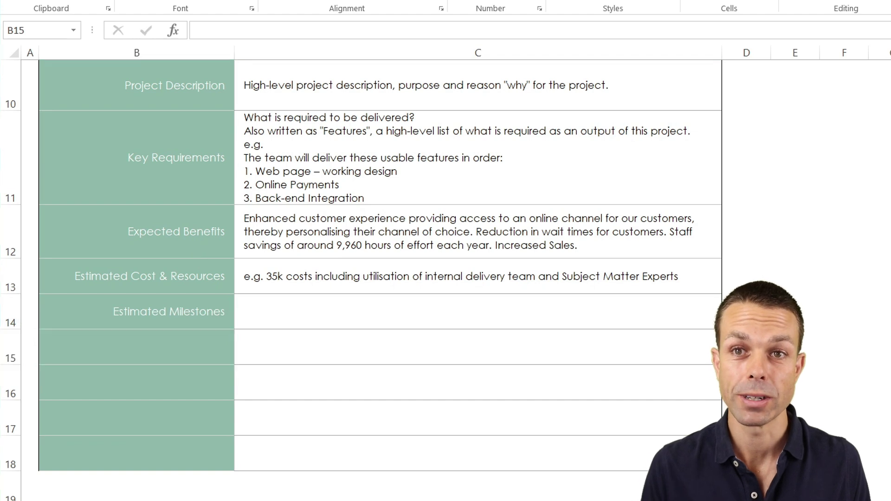
Step: Paste the Feature 1–3 milestone dates into C14 and enlarge the font twice to match
{"action": "left_click", "coordinate": [292, 315]}
{"action": "type", "text": "Feature 1 - June 30 Feature 2 - July 30 Feature 3 - September 10"}
{"action": "double_click", "coordinate": [14, 330]}
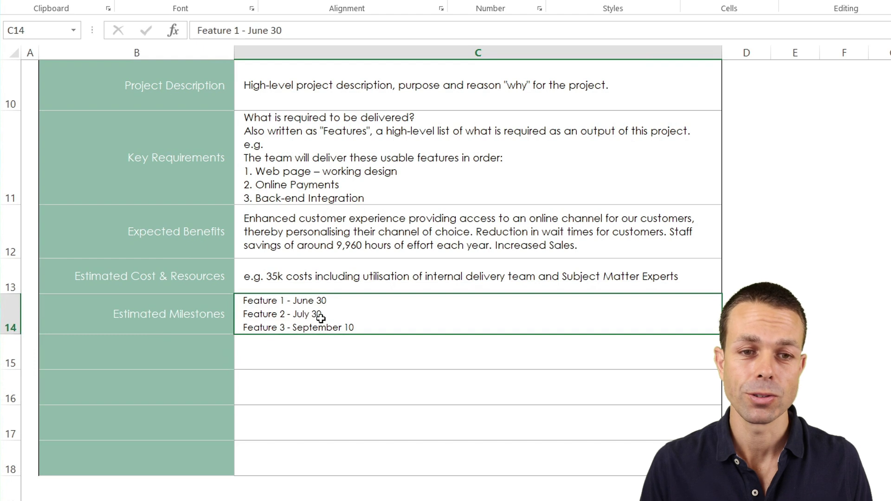
{"action": "left_click", "coordinate": [232, 3]}
{"action": "left_click", "coordinate": [231, 3]}
{"action": "left_click", "coordinate": [363, 353]}
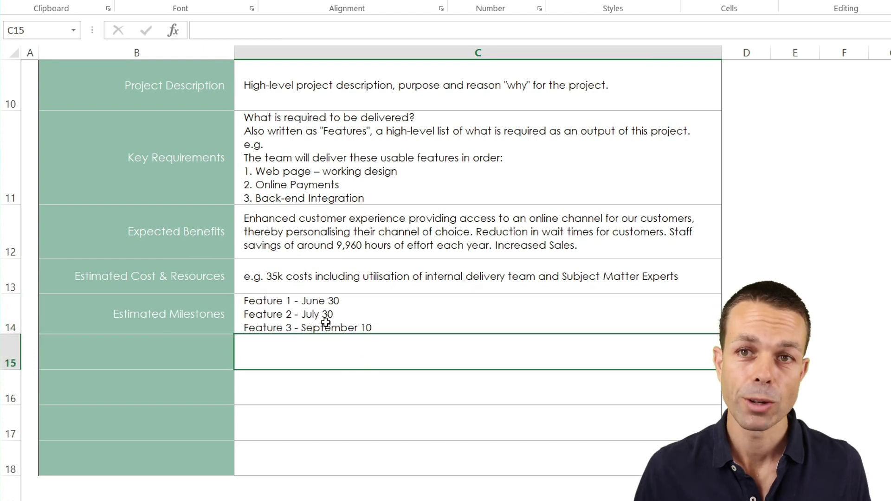
{"action": "left_click", "coordinate": [286, 307]}
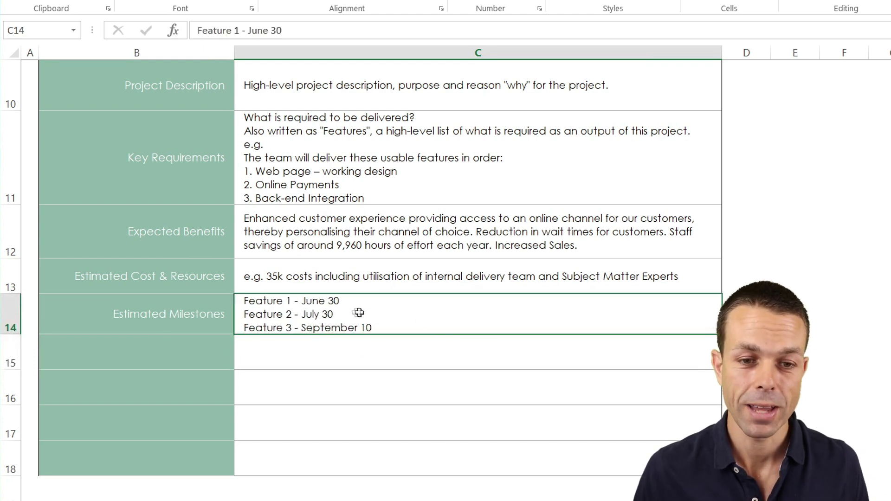
{"action": "left_click", "coordinate": [299, 164]}
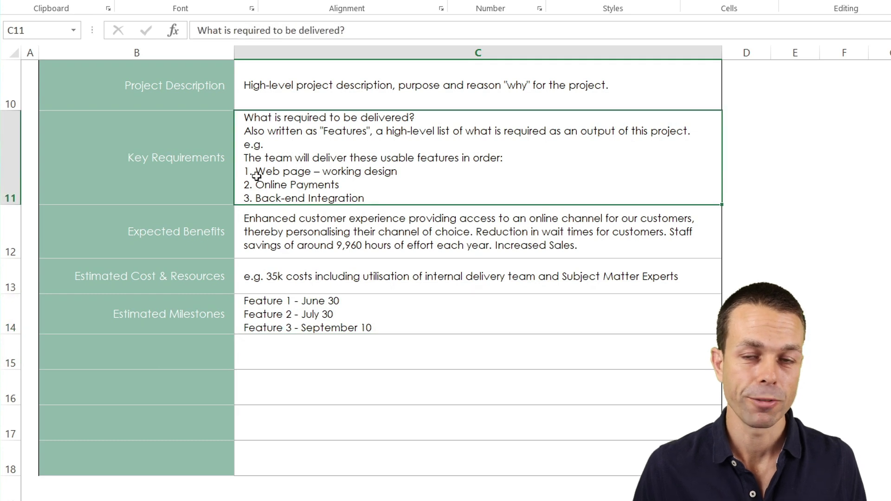
{"action": "left_click", "coordinate": [273, 310]}
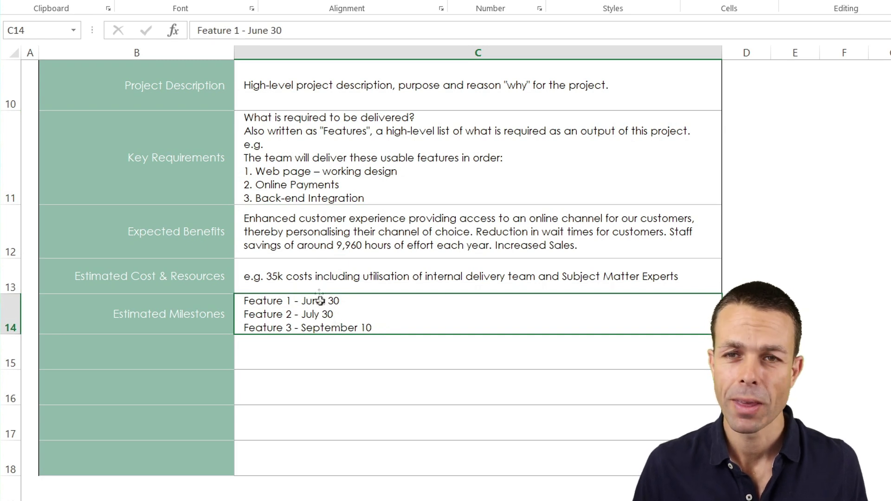
Step: Make row 14 taller so all milestone lines show
{"action": "left_click_drag", "start_coordinate": [9, 336], "coordinate": [8, 343]}
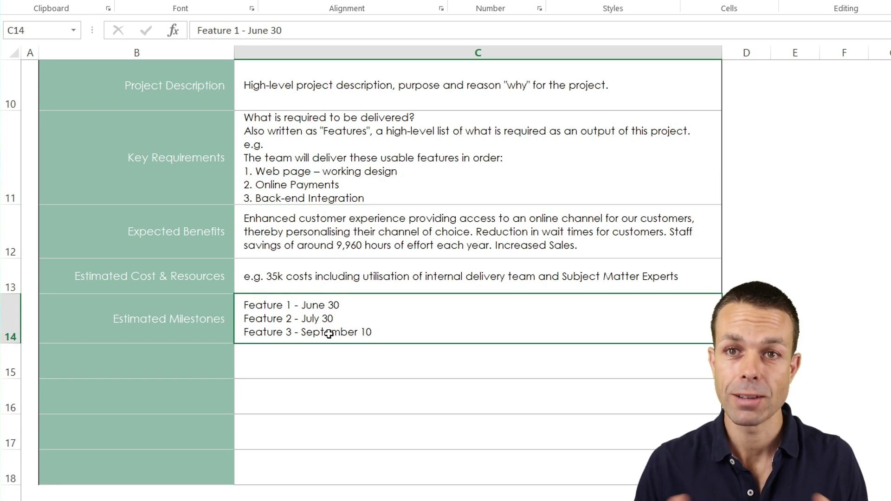
{"action": "scroll", "coordinate": [255, 353], "scroll_direction": "up", "scroll_amount": 2}
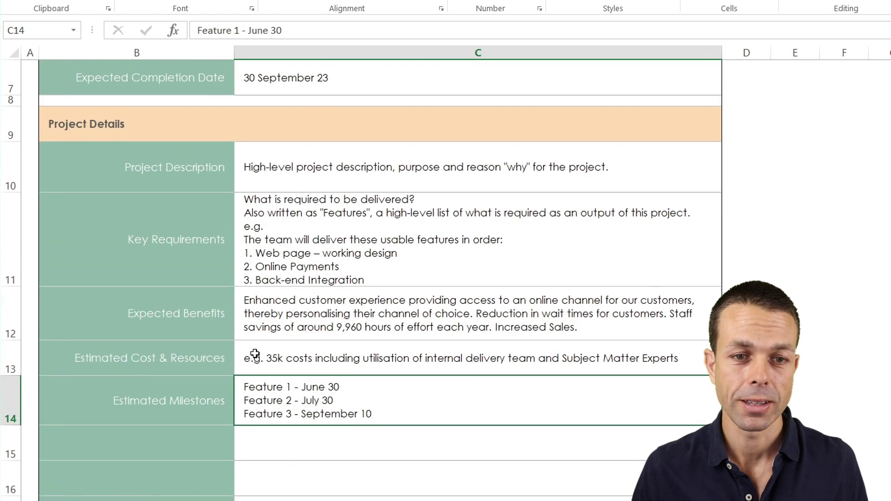
{"action": "scroll", "coordinate": [255, 354], "scroll_direction": "up", "scroll_amount": 1}
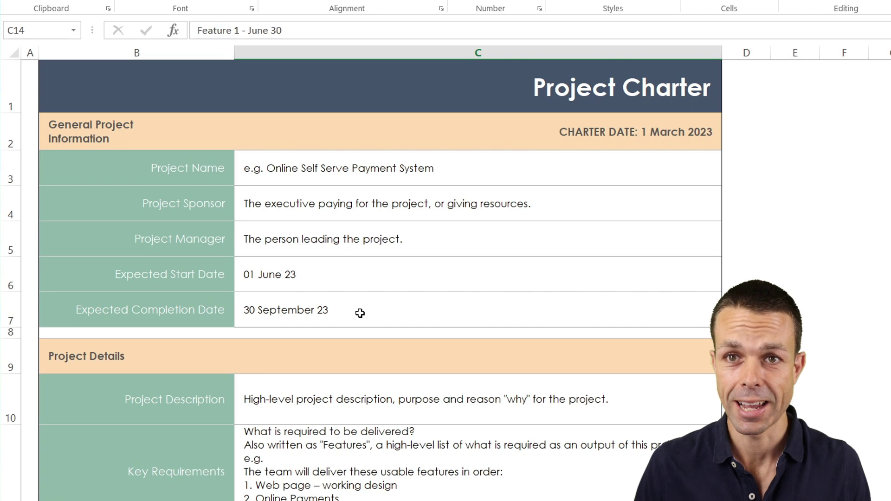
{"action": "scroll", "coordinate": [360, 313], "scroll_direction": "down", "scroll_amount": 3}
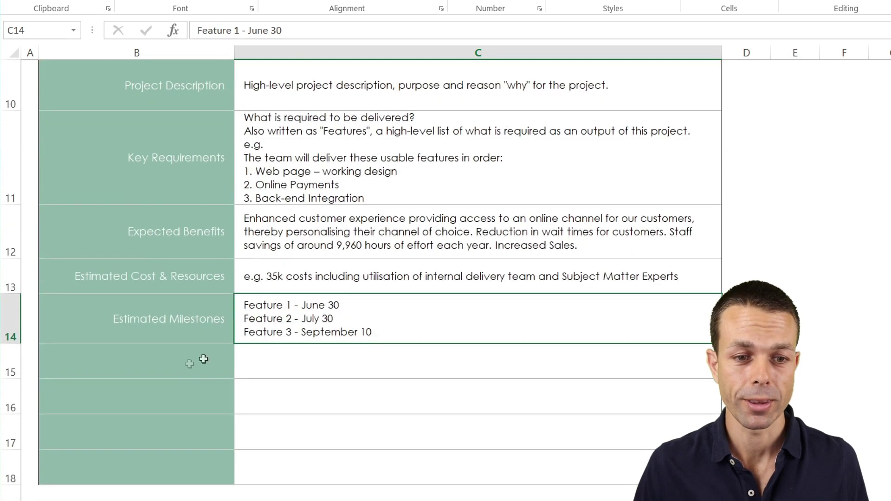
Step: Label B15 'Project Team (Resources)' and make row 15 taller
{"action": "left_click", "coordinate": [188, 365]}
{"action": "type", "text": "Project "}
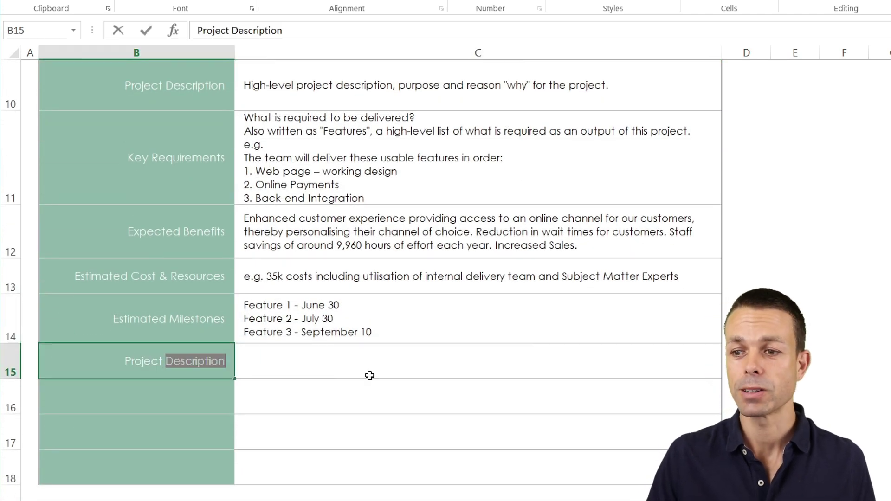
{"action": "type", "text": "Team (Resources)"}
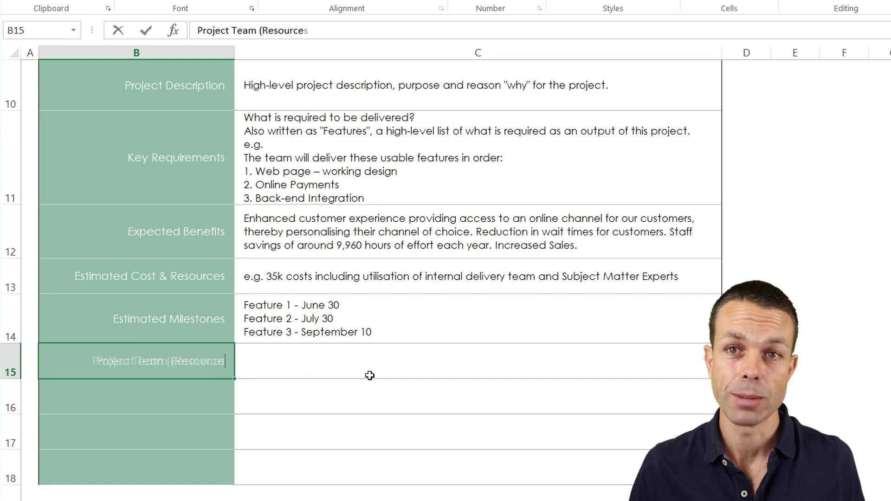
{"action": "left_click", "coordinate": [281, 361]}
{"action": "left_click_drag", "start_coordinate": [28, 379], "coordinate": [28, 424]}
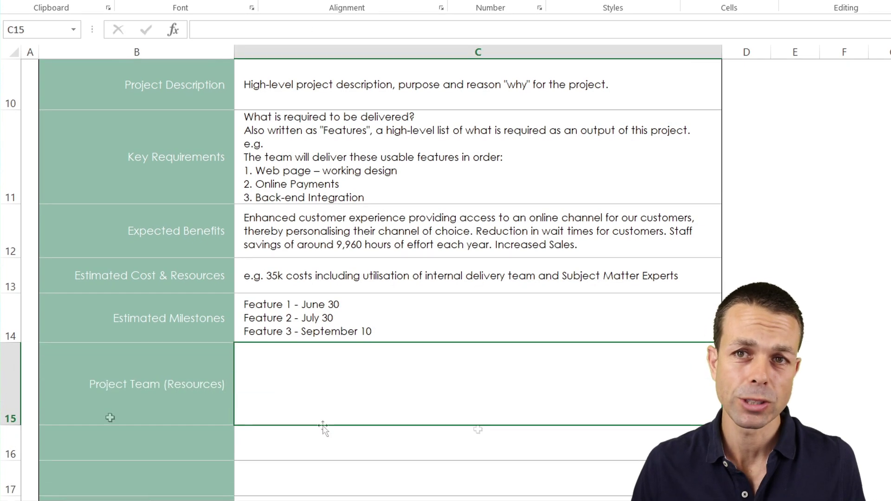
Step: Paste the six team roles, Project Sponsor to Subject Matter Experts, into C15 and review them
{"action": "type", "text": "Project Sponsor: Project Manager: Business Analysts: Developers: Test Lead: Subject Matter Experts:"}
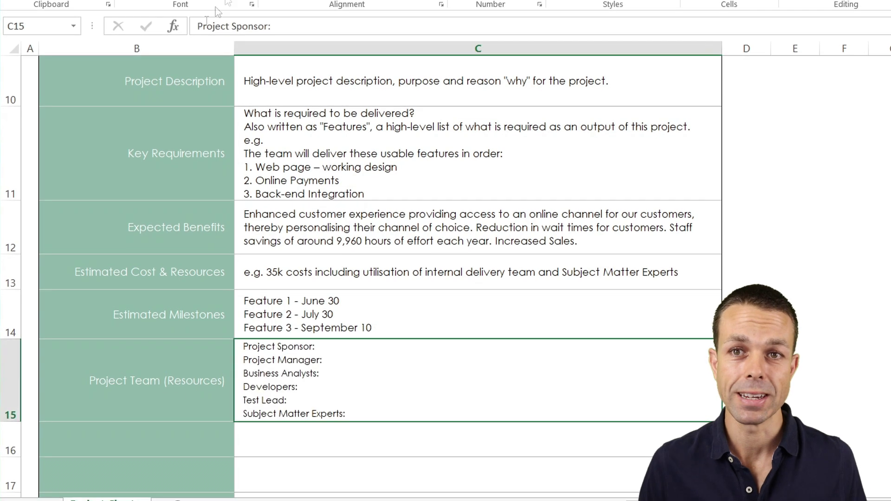
{"action": "left_click_drag", "start_coordinate": [12, 421], "coordinate": [12, 434]}
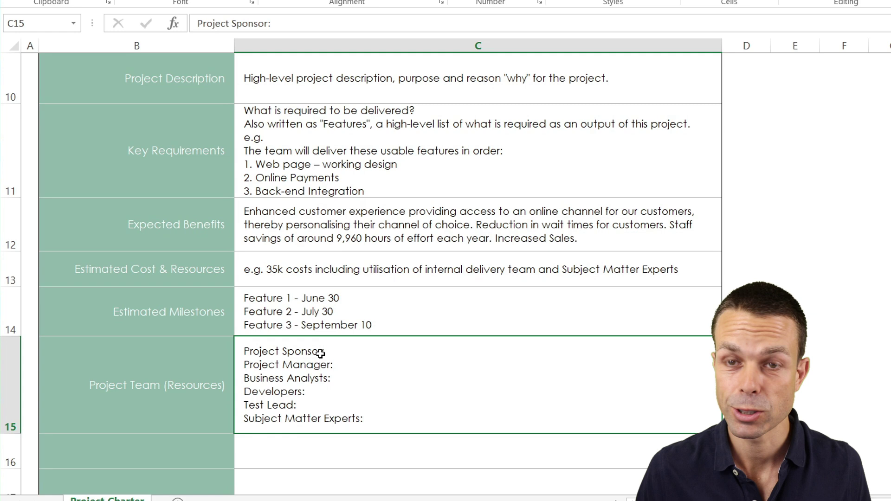
{"action": "double_click", "coordinate": [348, 354]}
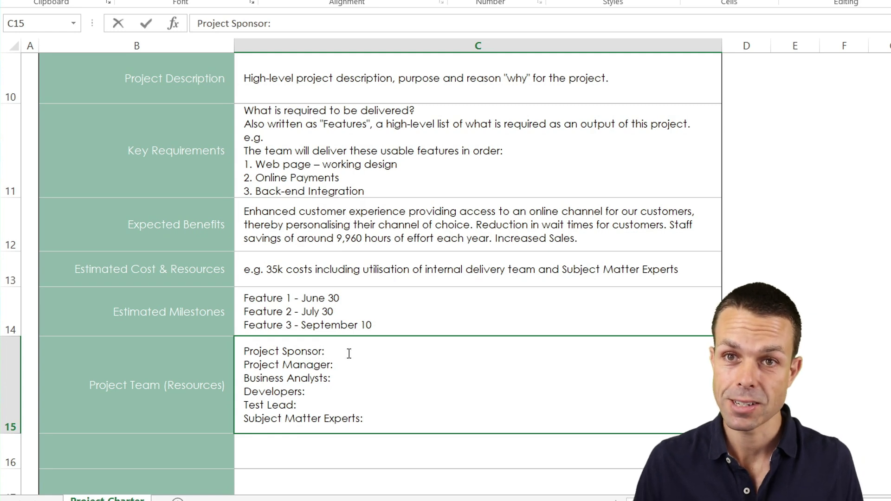
{"action": "left_click", "coordinate": [342, 377]}
{"action": "left_click", "coordinate": [348, 387]}
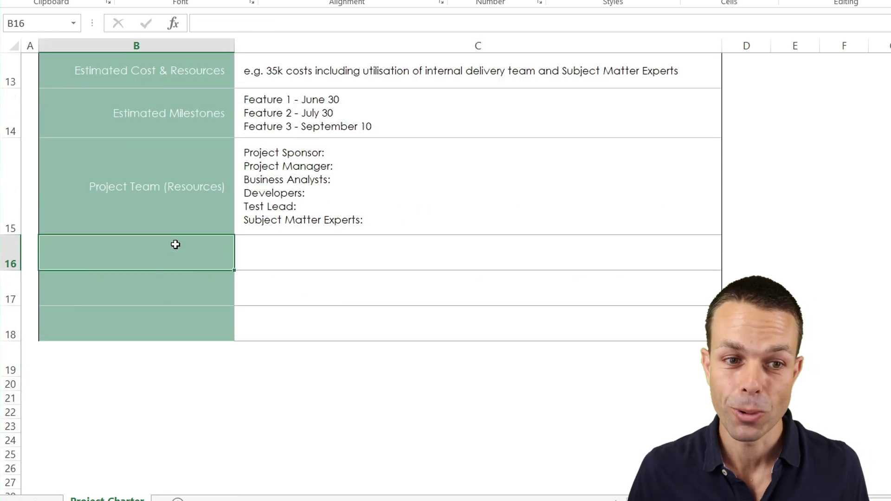
Step: Label B16 'Stakeholders (Impacted)' with a capital I
{"action": "type", "text": "Stakeholders"}
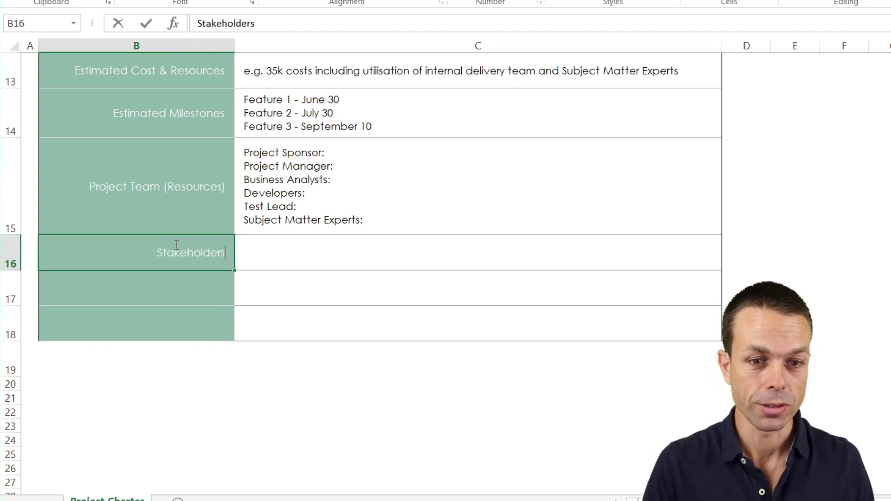
{"action": "type", "text": " (impacte"}
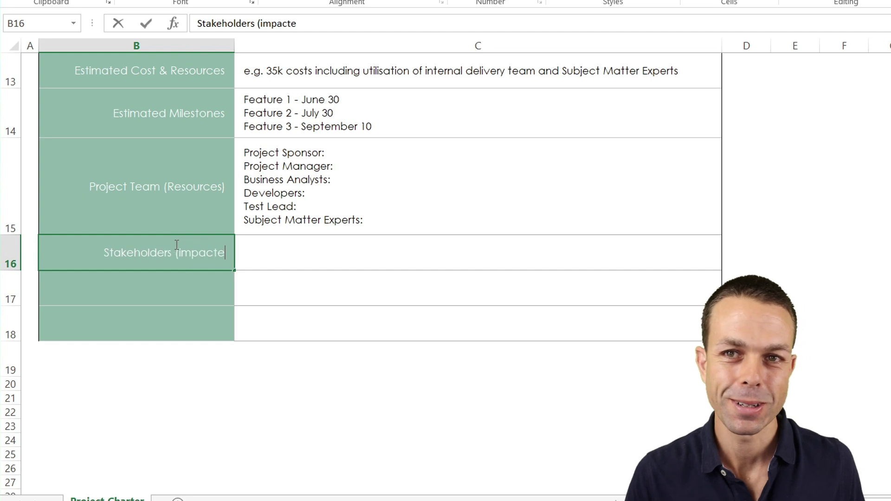
{"action": "type", "text": "d)"}
{"action": "key", "text": "Delete"}
{"action": "type", "text": "I"}
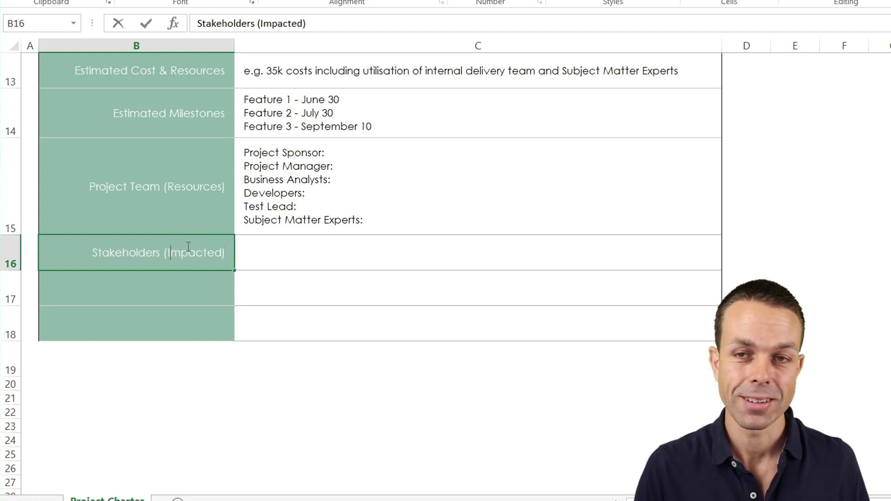
{"action": "left_click", "coordinate": [267, 261]}
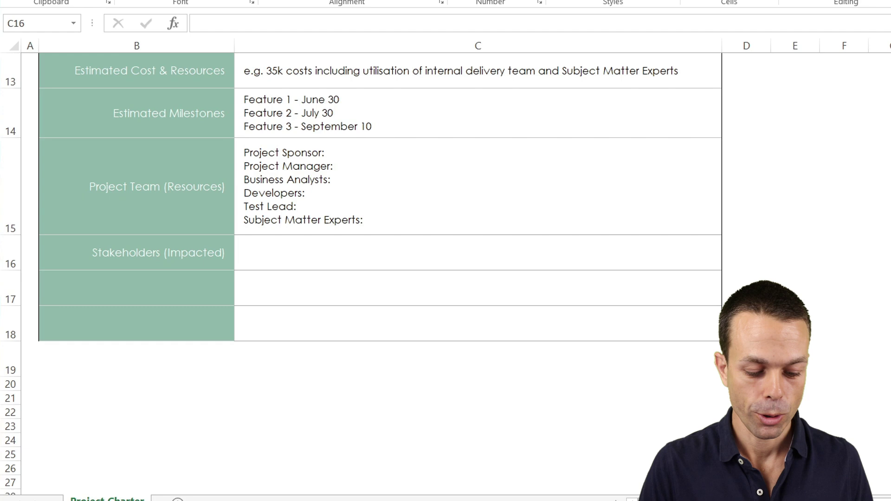
Step: Paste the stakeholder placeholders into C16, keeping two Name, Role lines, Department or area, and Team
{"action": "left_click", "coordinate": [302, 250]}
{"action": "type", "text": "Name, Role Name, Role Name, Role"}
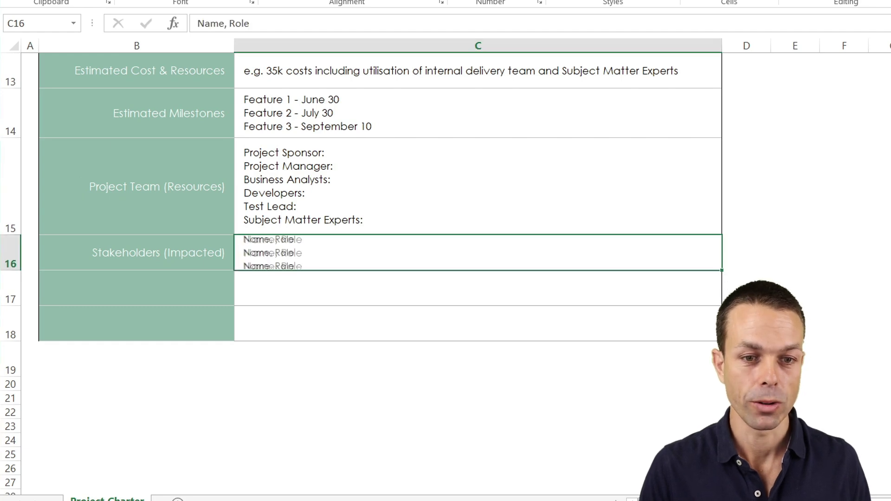
{"action": "double_click", "coordinate": [15, 270]}
{"action": "double_click", "coordinate": [304, 270]}
{"action": "left_click_drag", "start_coordinate": [313, 256], "coordinate": [241, 238]}
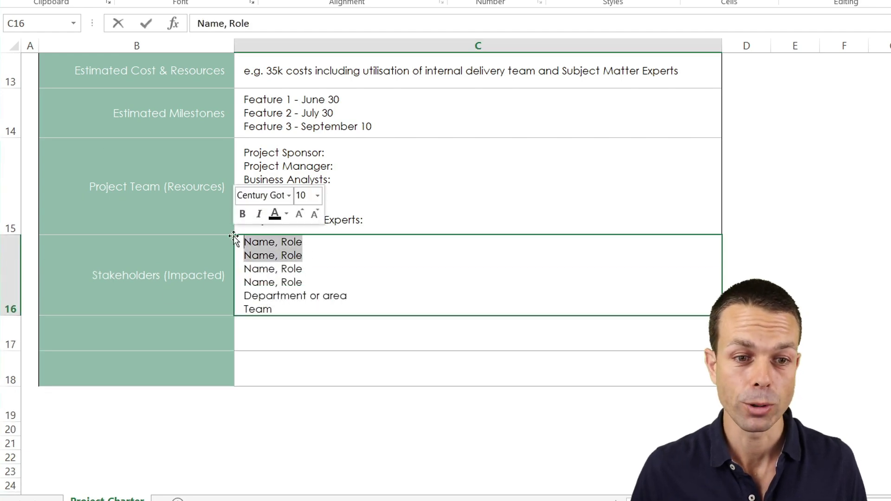
{"action": "key", "text": "Delete"}
{"action": "key", "text": "Delete"}
{"action": "left_click", "coordinate": [259, 328]}
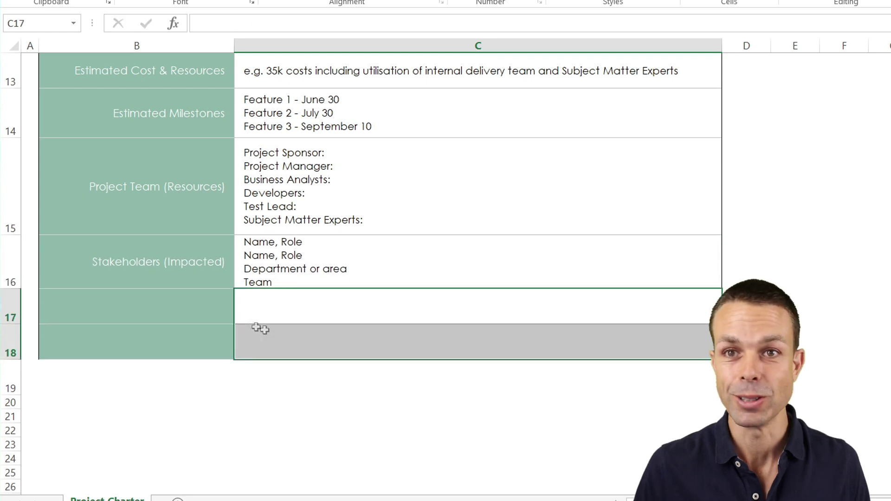
{"action": "double_click", "coordinate": [14, 300]}
{"action": "left_click", "coordinate": [334, 265]}
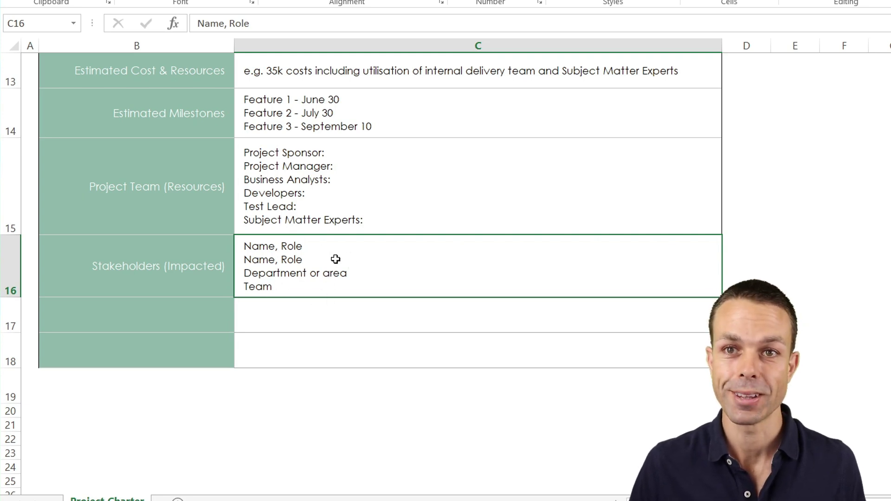
Step: Label B17 'Overall Project Risk'
{"action": "left_click", "coordinate": [183, 309]}
{"action": "type", "text": "Overall Proj"}
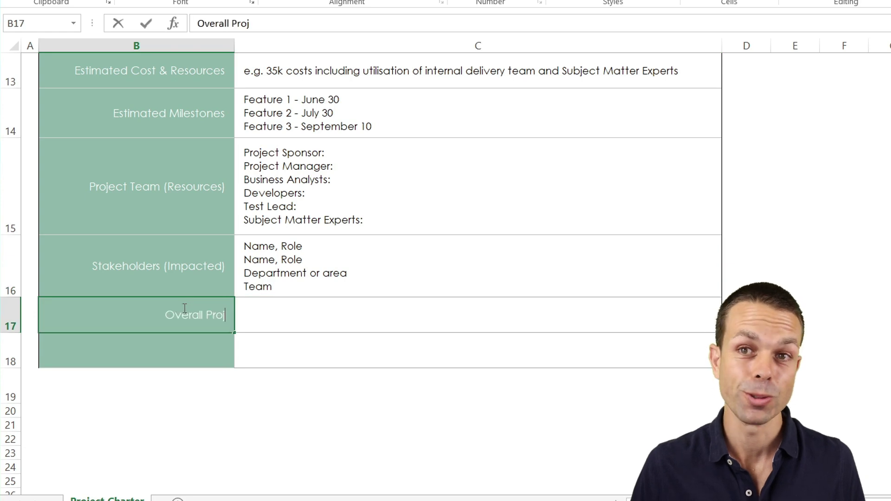
{"action": "type", "text": "ect Risk"}
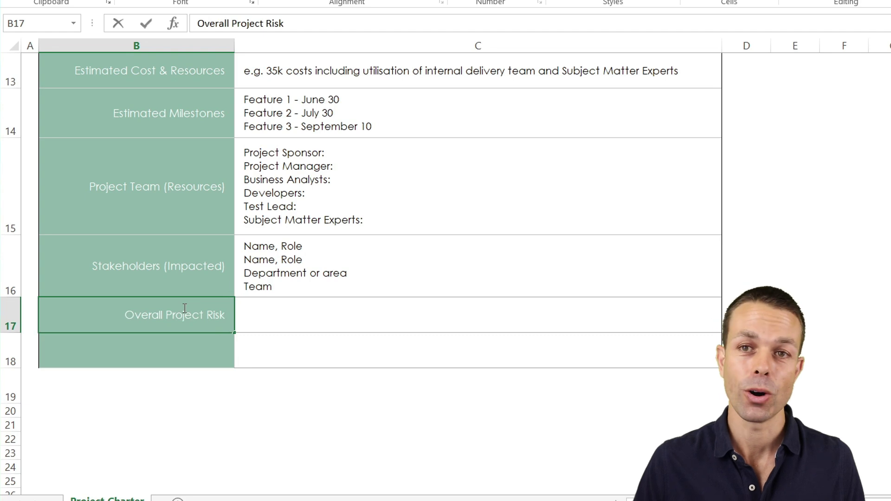
{"action": "key", "text": "Return"}
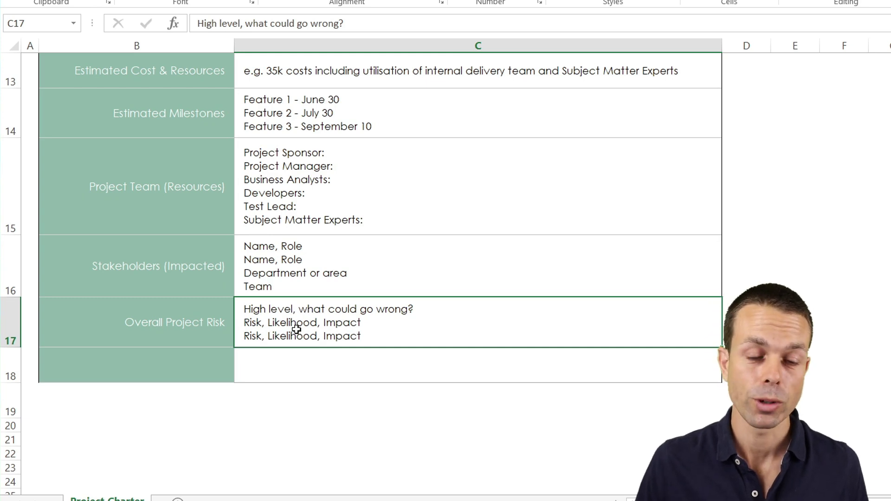
Step: Edit the C17 risk description after the word Impact
{"action": "double_click", "coordinate": [346, 320]}
{"action": "double_click", "coordinate": [347, 321]}
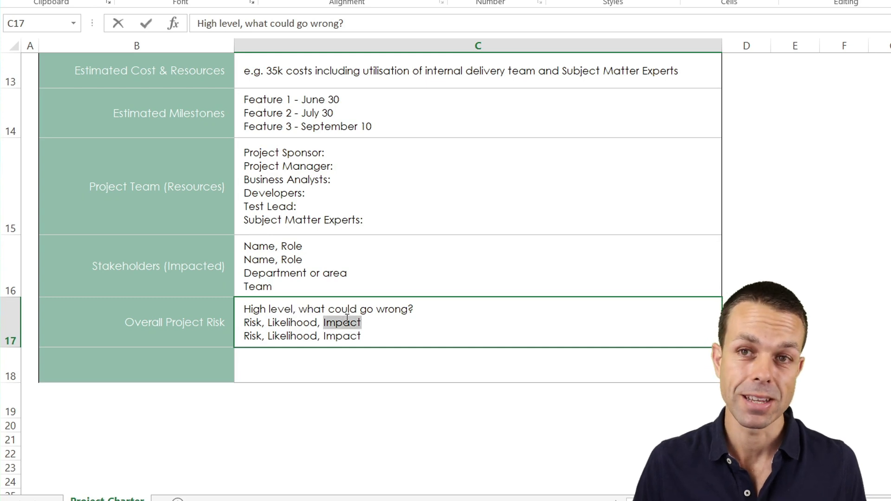
{"action": "left_click", "coordinate": [368, 322]}
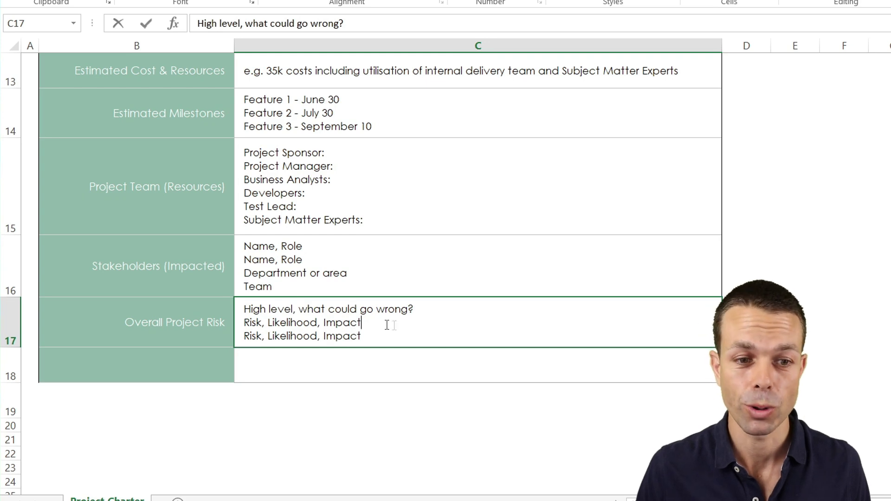
Step: Label B18 'Project Exit Criteria'
{"action": "left_click", "coordinate": [181, 363]}
{"action": "type", "text": "Prokject"}
{"action": "key", "text": "BackSpace"}
{"action": "key", "text": "BackSpace"}
{"action": "key", "text": "BackSpace"}
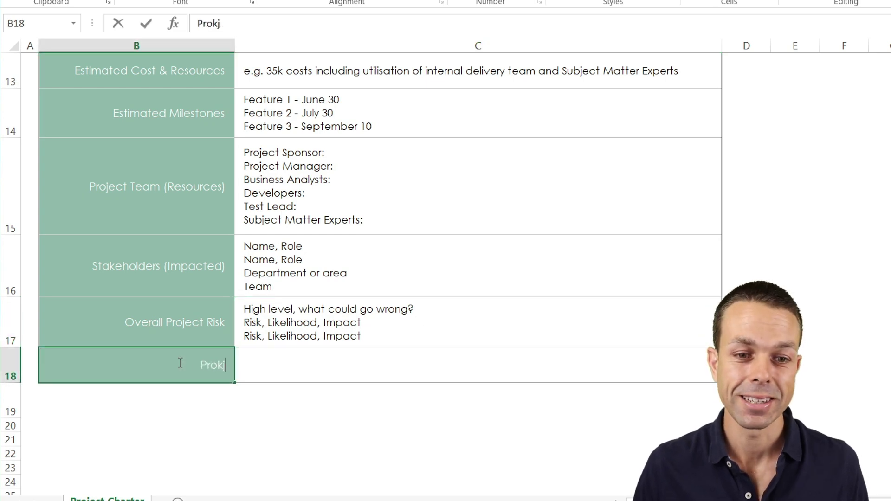
{"action": "key", "text": "BackSpace"}
{"action": "key", "text": "BackSpace"}
{"action": "type", "text": "ject Exit Crit"}
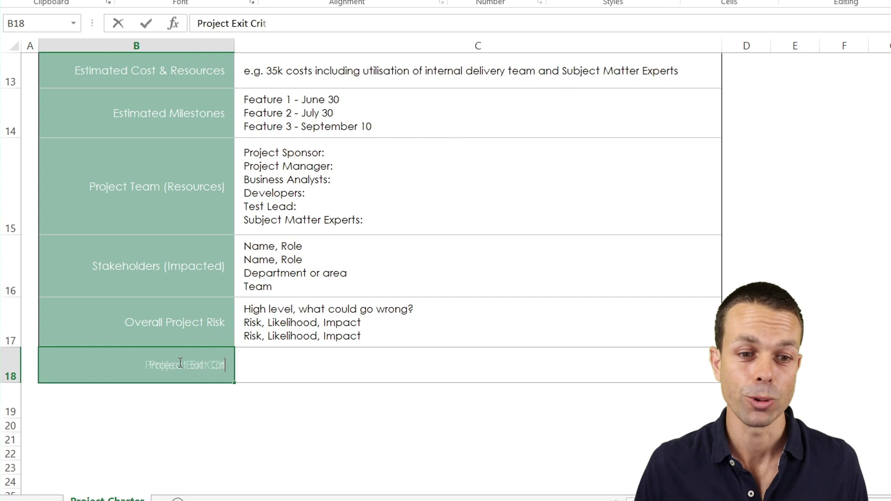
{"action": "type", "text": "eria"}
{"action": "left_click", "coordinate": [673, 363]}
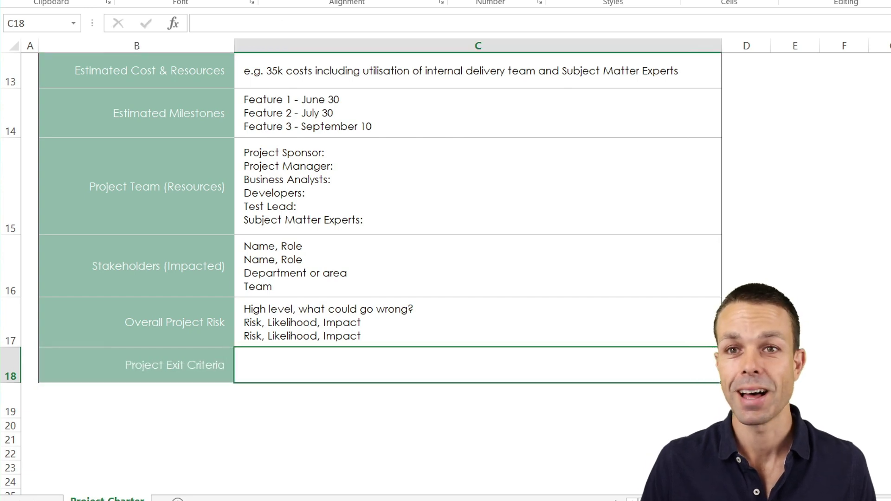
Step: Paste the three exit criteria lines into C18, covering success criteria and closing conditions
{"action": "type", "text": "Also \"Success Criteria\" e.g. Working, usable features released on time. What are the conditions to be met in order to close or to cancel the project or phase."}
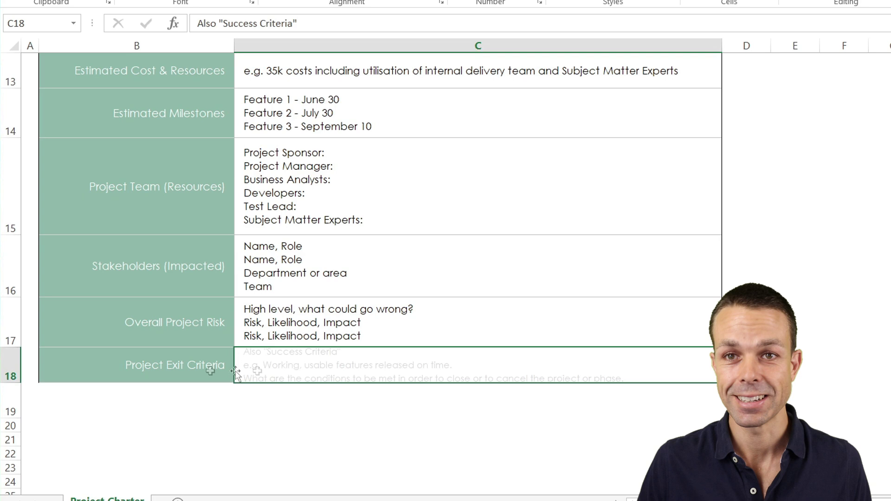
{"action": "left_click", "coordinate": [137, 445]}
{"action": "left_click", "coordinate": [136, 376]}
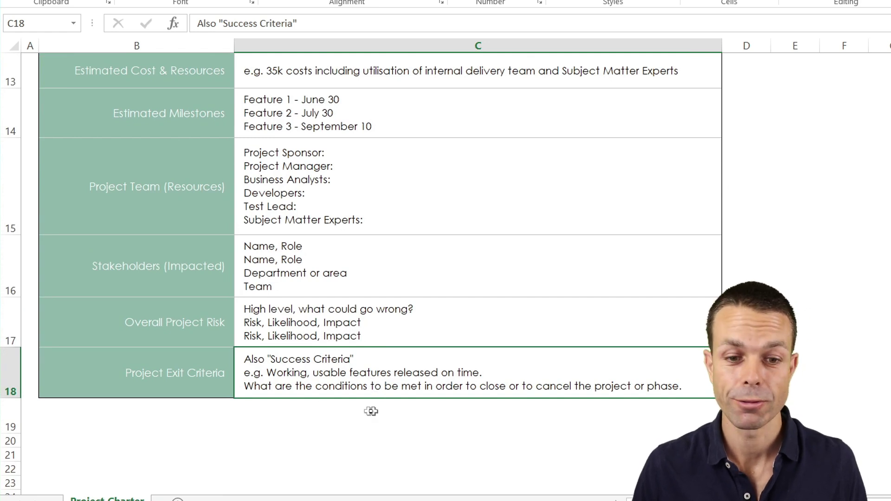
{"action": "double_click", "coordinate": [415, 372]}
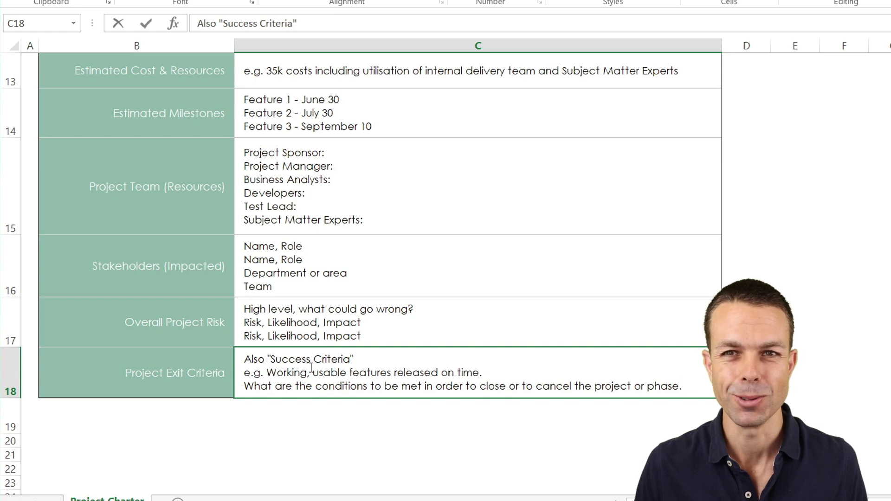
{"action": "left_click", "coordinate": [348, 372]}
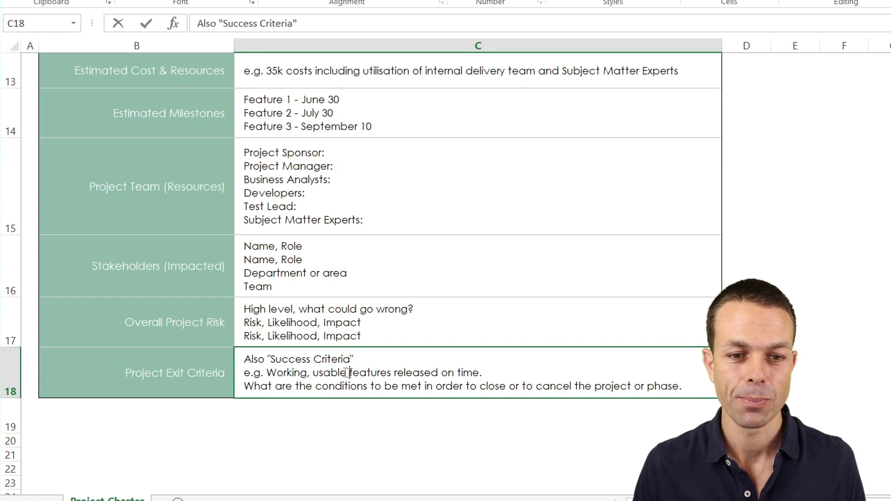
{"action": "left_click", "coordinate": [304, 275]}
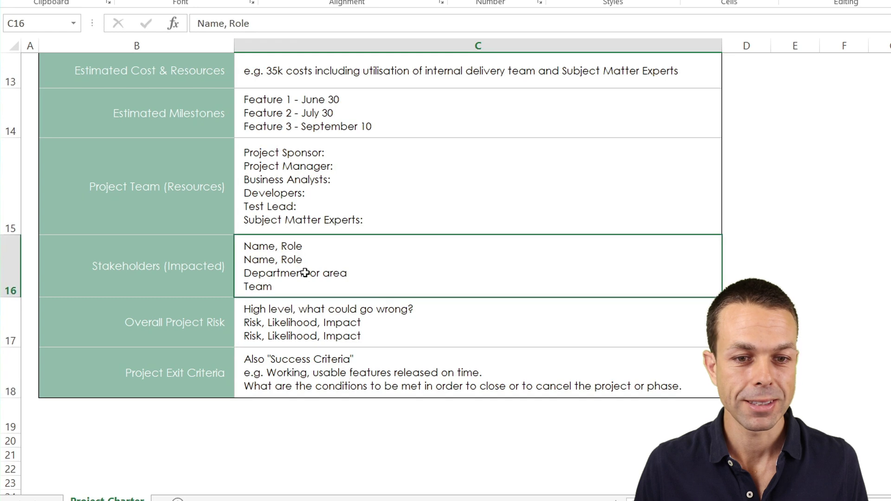
{"action": "scroll", "coordinate": [304, 274], "scroll_direction": "down", "scroll_amount": 1, "text": "ctrl"}
{"action": "scroll", "coordinate": [305, 273], "scroll_direction": "up", "scroll_amount": 2}
{"action": "scroll", "coordinate": [305, 273], "scroll_direction": "up", "scroll_amount": 2}
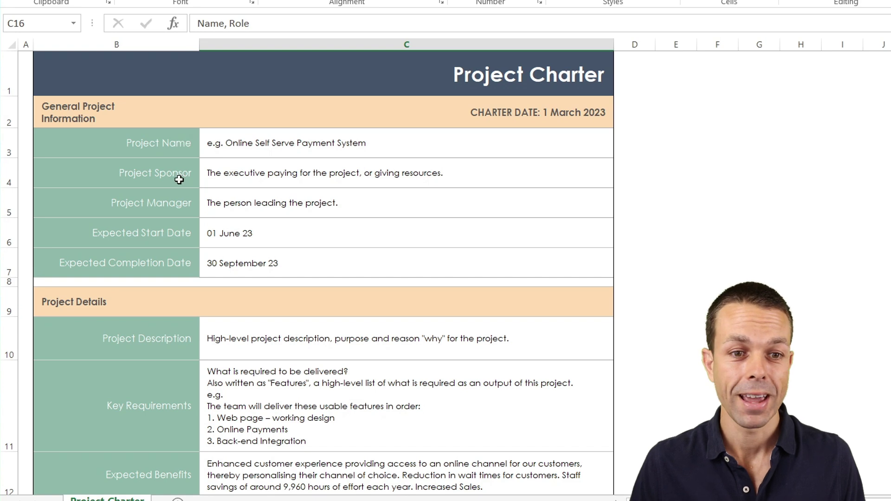
{"action": "left_click", "coordinate": [165, 119]}
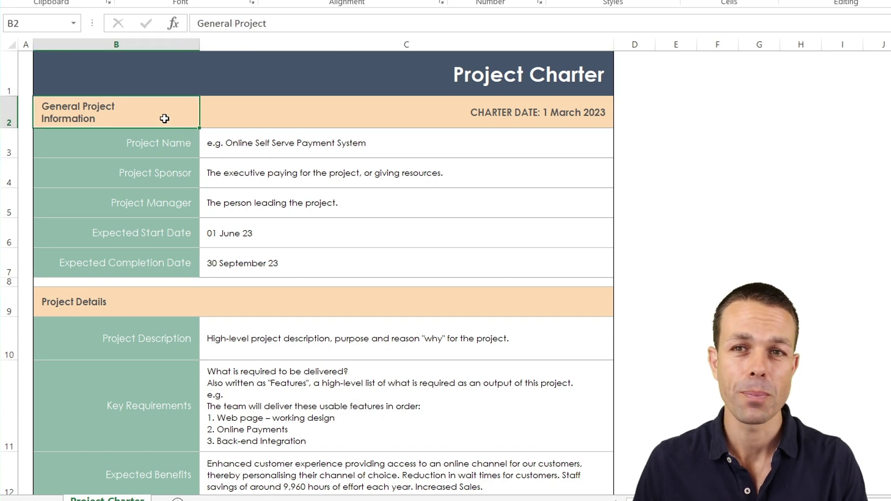